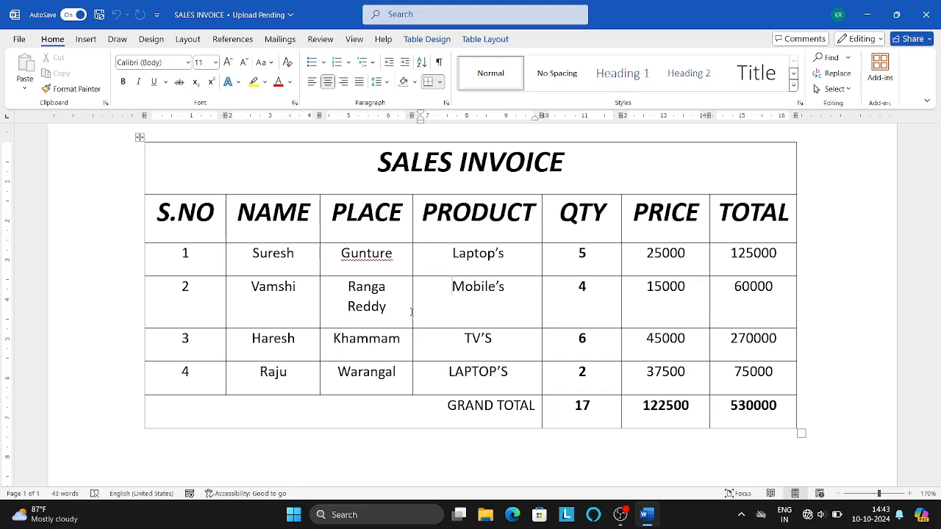
Create a new blank document and bring Document1 to the front
{"action": "key", "text": "ctrl+n"}
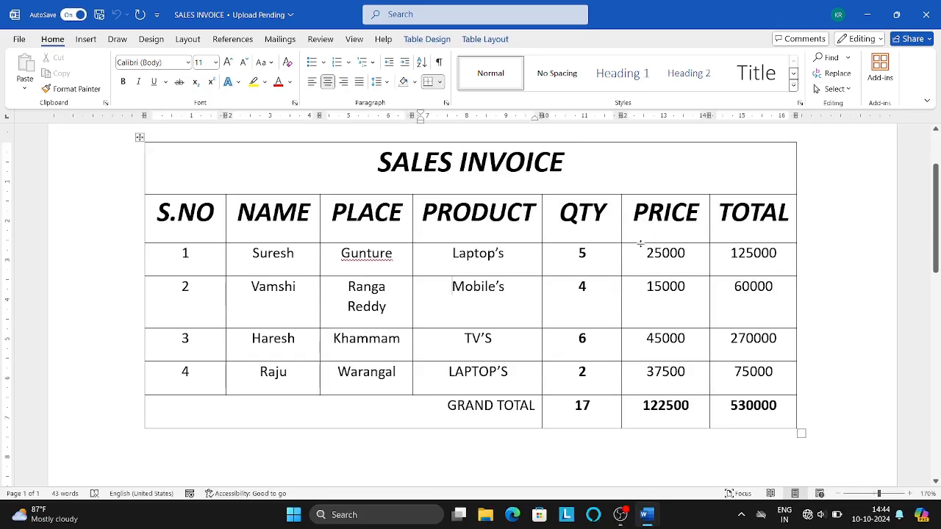
{"action": "key", "text": "alt+Tab"}
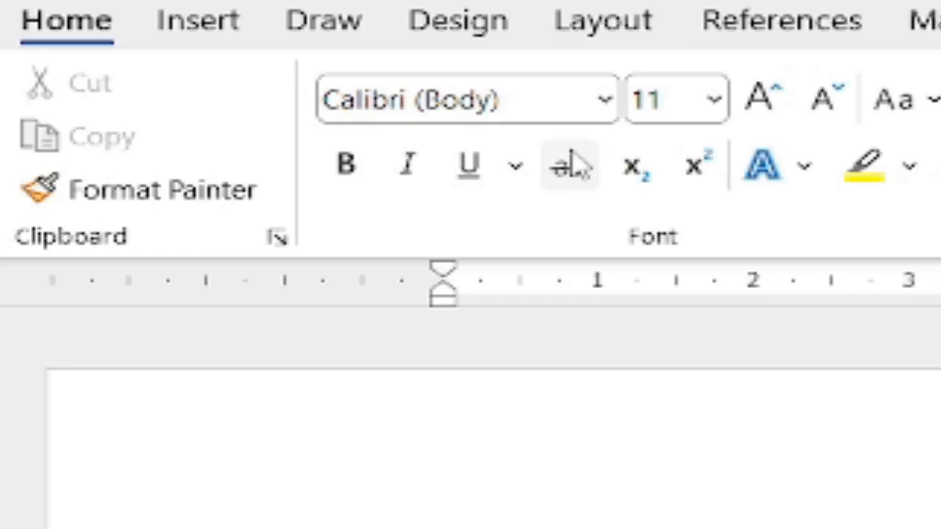
Insert a custom-size table with 7 columns and 5 rows
{"action": "left_click", "coordinate": [207, 33]}
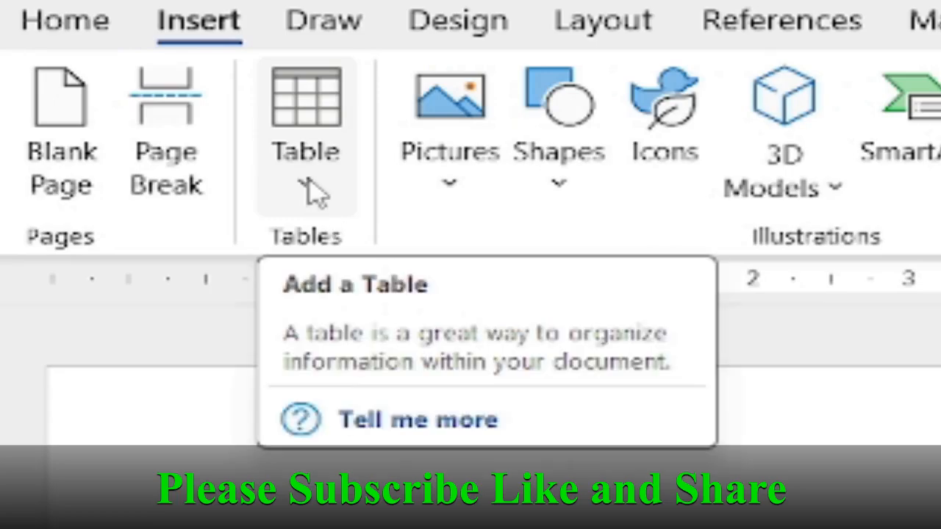
{"action": "left_click", "coordinate": [312, 192]}
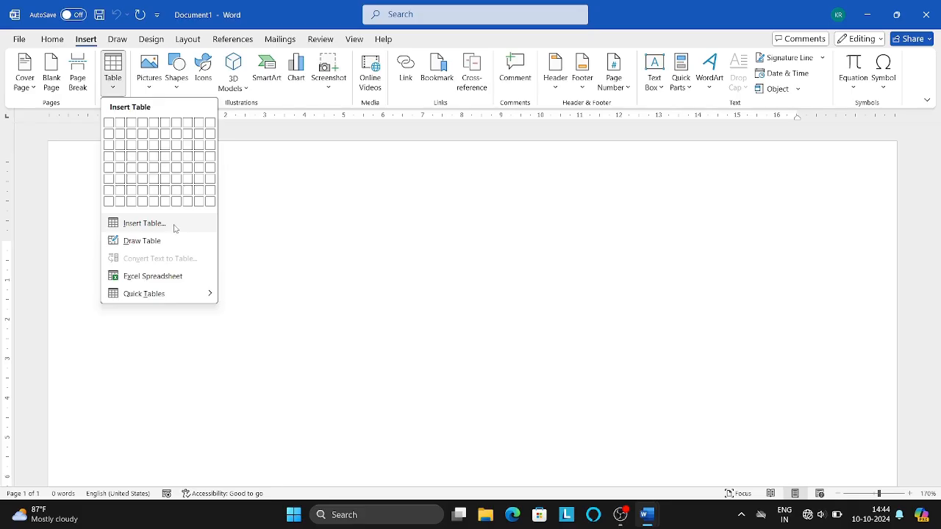
{"action": "left_click", "coordinate": [460, 416]}
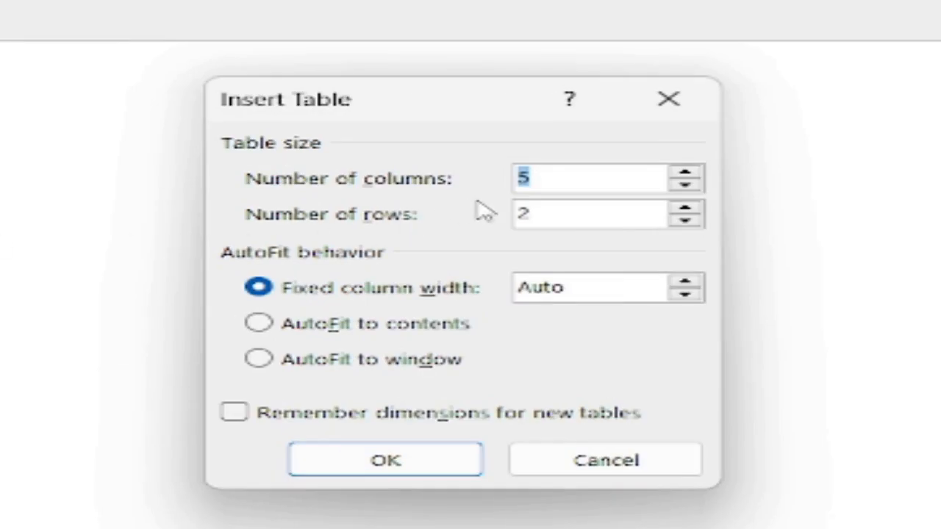
{"action": "key", "text": "BackSpace"}
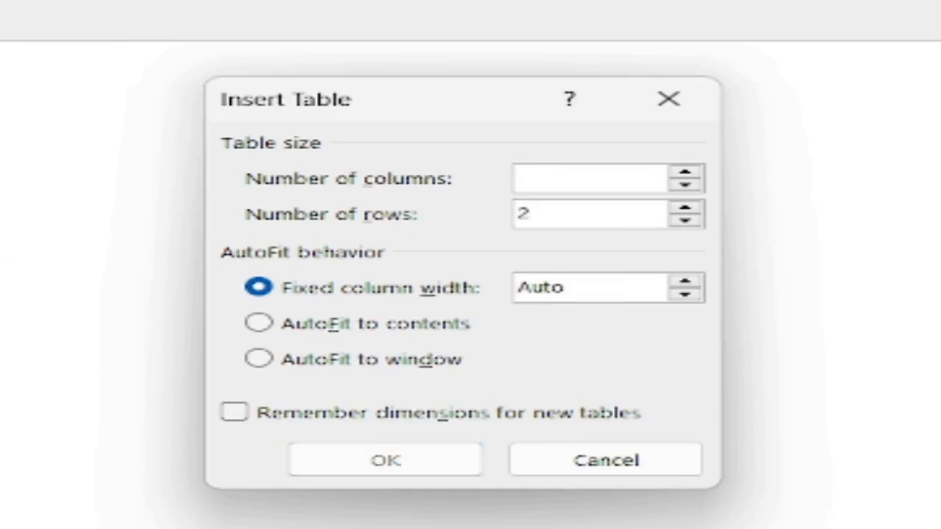
{"action": "type", "text": "7"}
{"action": "left_click", "coordinate": [568, 221]}
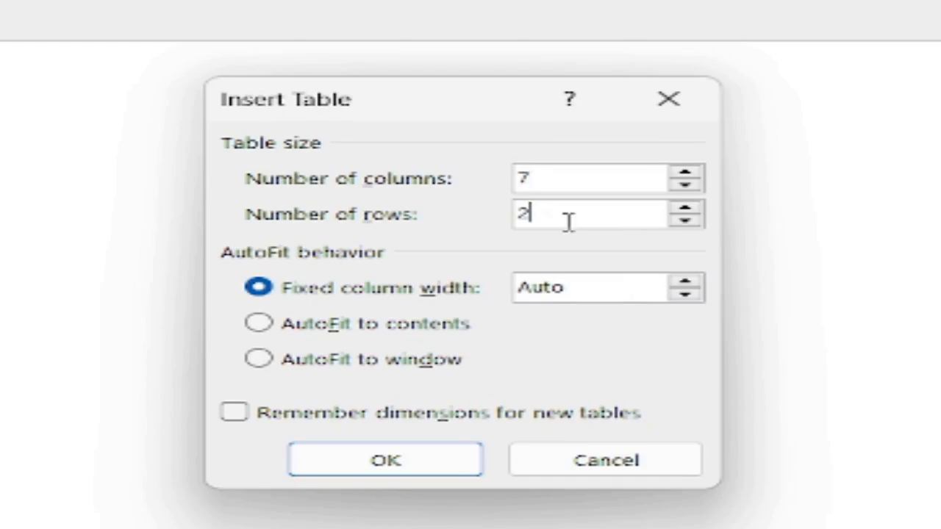
{"action": "key", "text": "BackSpace"}
{"action": "type", "text": "5"}
{"action": "left_click", "coordinate": [404, 478]}
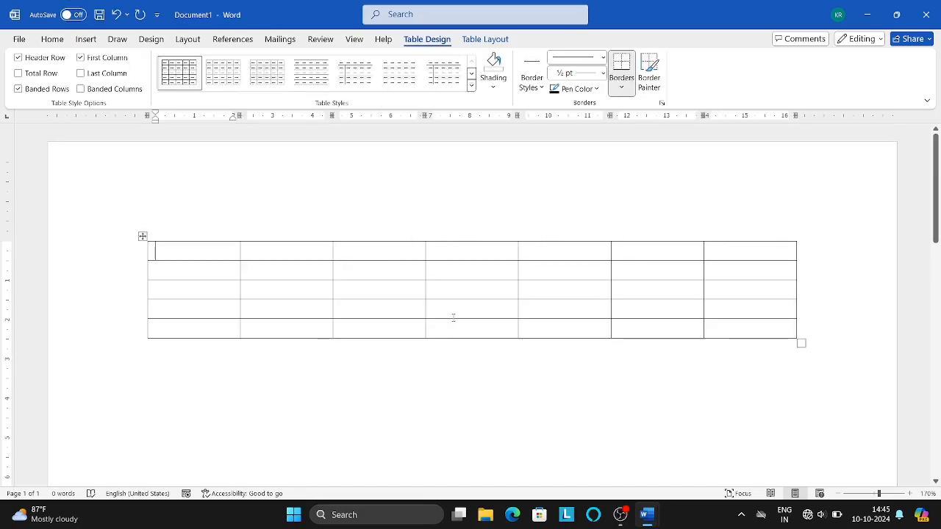
Fill the header row with S.NO, NAME, PLACE, PRODUCT, QTY, PRICE and TOTAL
{"action": "type", "text": "S.NO"}
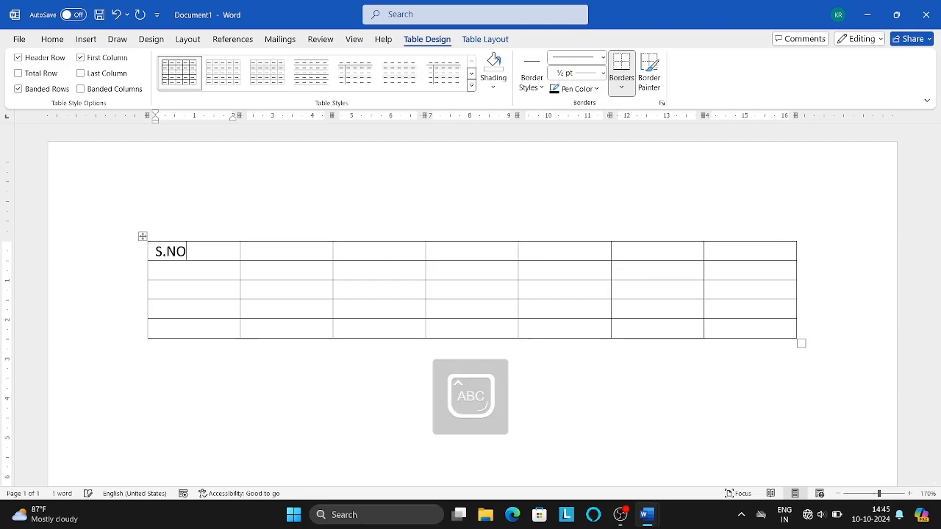
{"action": "key", "text": "Tab"}
{"action": "type", "text": "NAME"}
{"action": "key", "text": "Tab"}
{"action": "type", "text": "PLACE"}
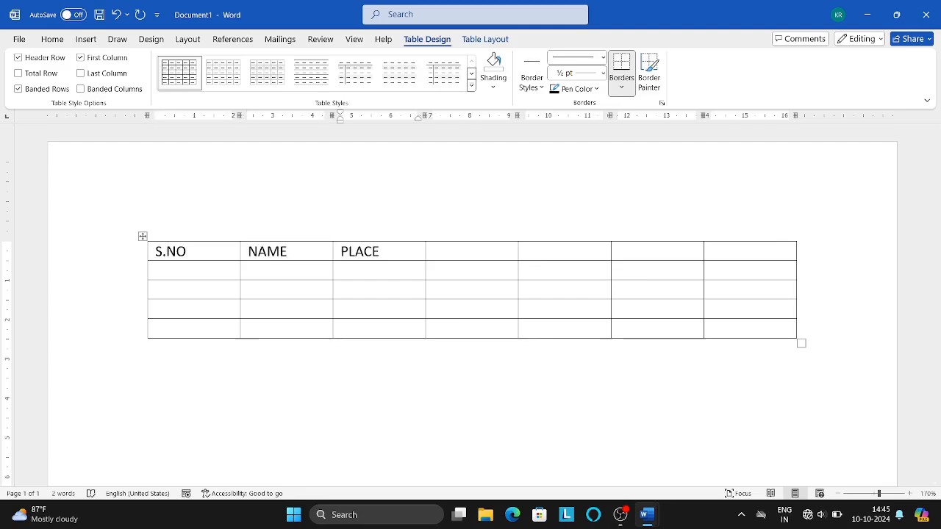
{"action": "key", "text": "Tab"}
{"action": "type", "text": "PRODUCT"}
{"action": "key", "text": "Tab"}
{"action": "type", "text": "QTY"}
{"action": "key", "text": "Tab"}
{"action": "type", "text": "PRICE"}
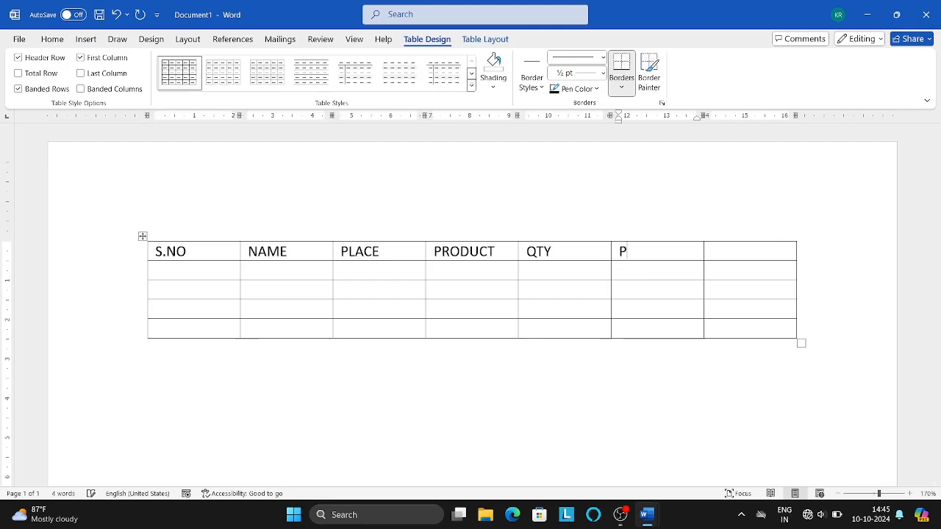
{"action": "key", "text": "Tab"}
{"action": "type", "text": "TOTAL"}
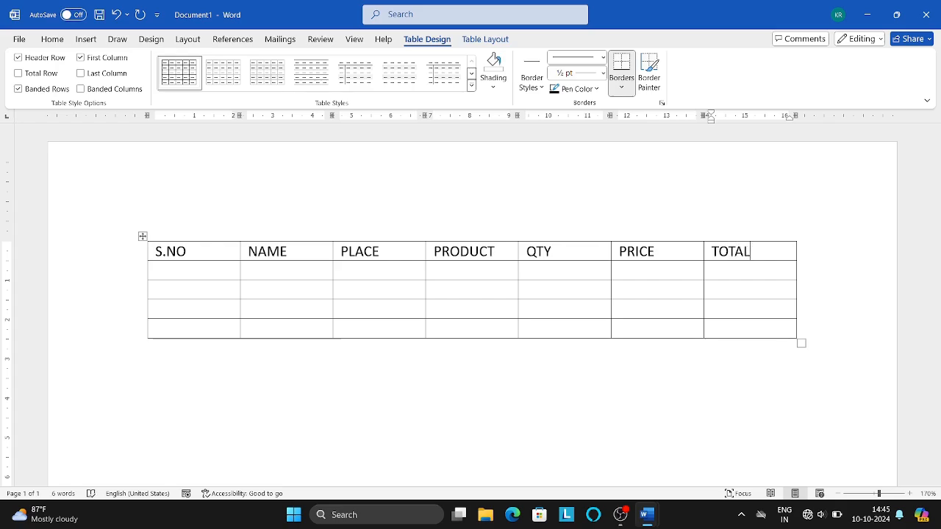
Number the first data row 1, then view the finished SALES INVOICE for reference
{"action": "key", "text": "Tab"}
{"action": "type", "text": "1"}
{"action": "key", "text": "Tab"}
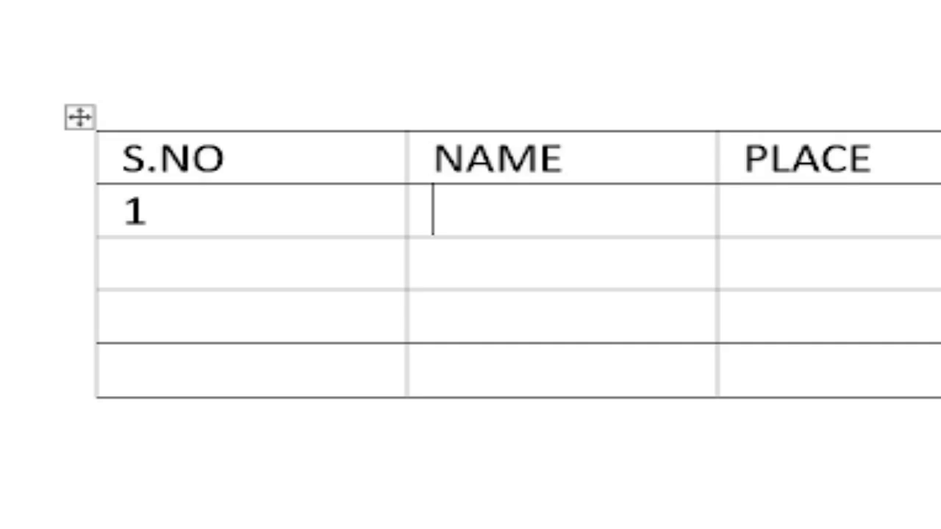
{"action": "key", "text": "Tab"}
{"action": "key", "text": "shift+Tab"}
{"action": "key", "text": "Tab"}
{"action": "key", "text": "shift+Tab"}
{"action": "key", "text": "alt+Tab"}
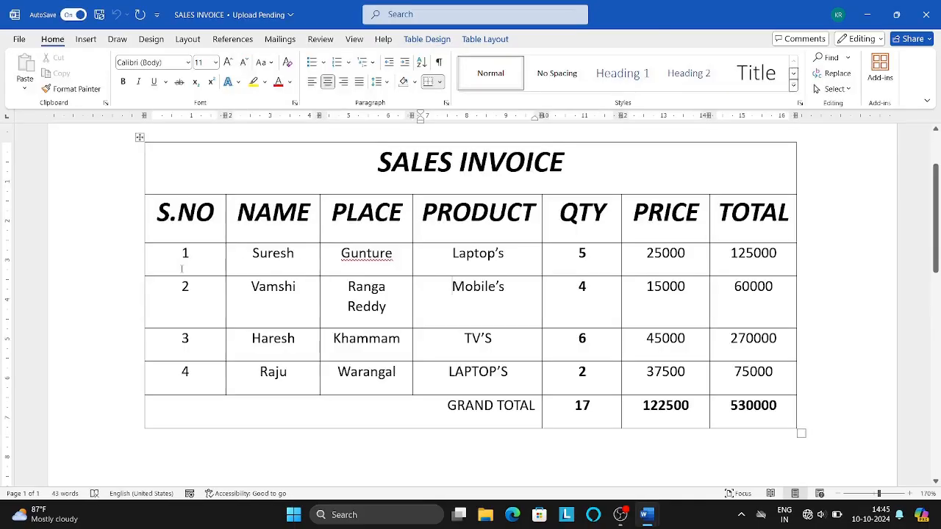
{"action": "key", "text": "alt+Tab"}
{"action": "type", "text": "S"}
{"action": "key", "text": "Caps_Lock"}
{"action": "type", "text": "uresh"}
{"action": "key", "text": "Tab"}
{"action": "type", "text": "Gunture"}
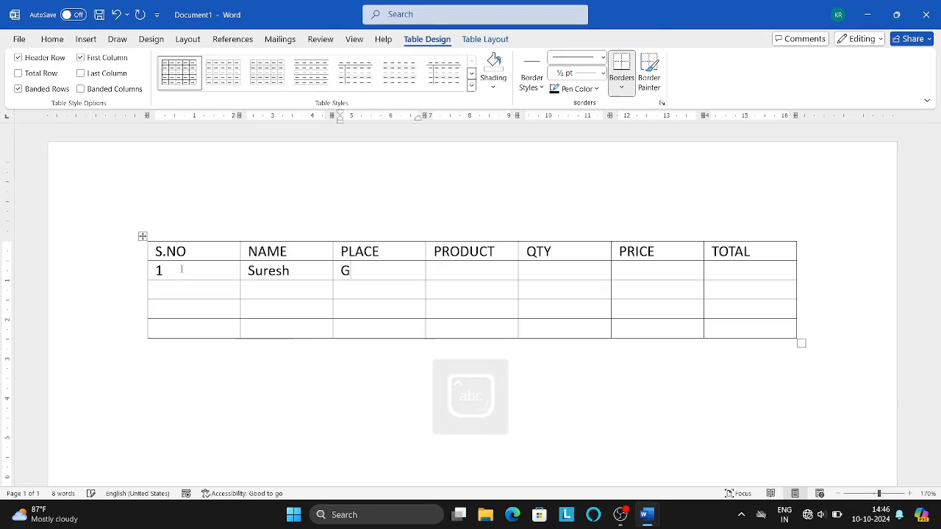
{"action": "key", "text": "Tab"}
{"action": "type", "text": "Lap"}
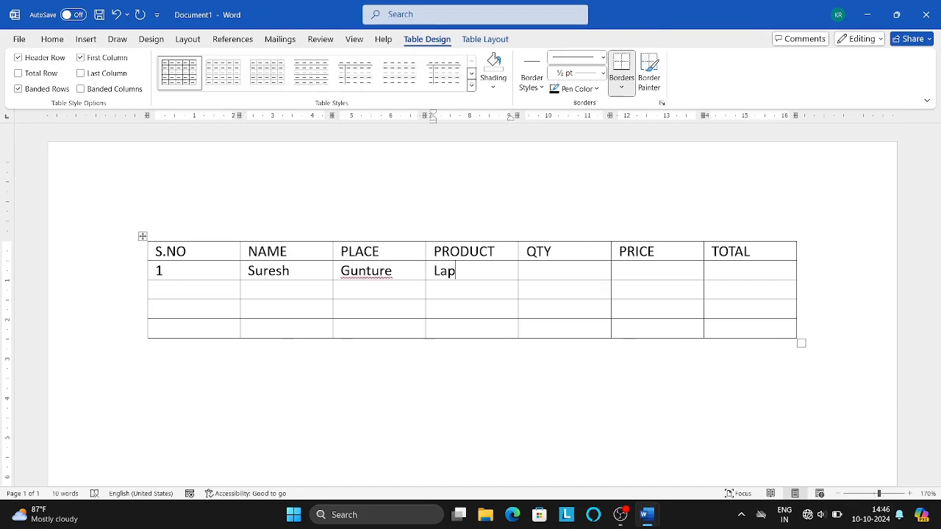
{"action": "key", "text": "alt+Tab"}
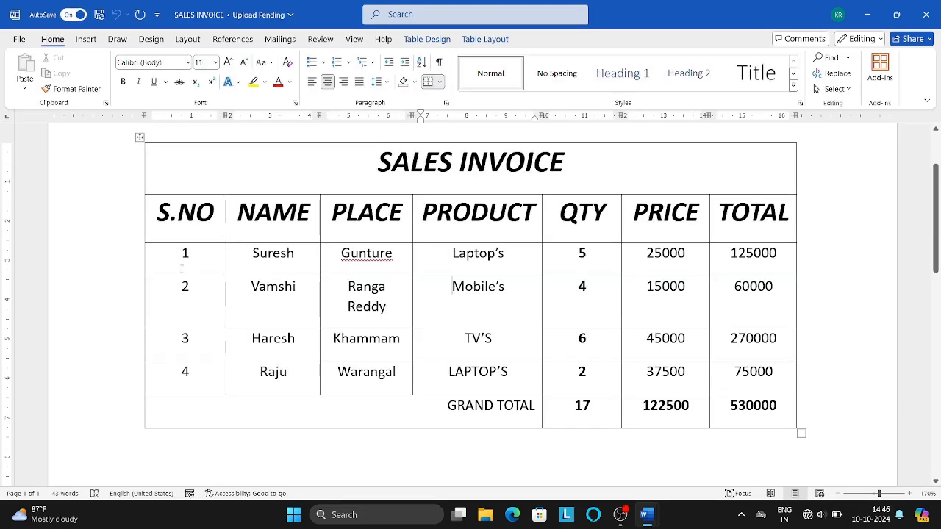
{"action": "key", "text": "alt+Tab"}
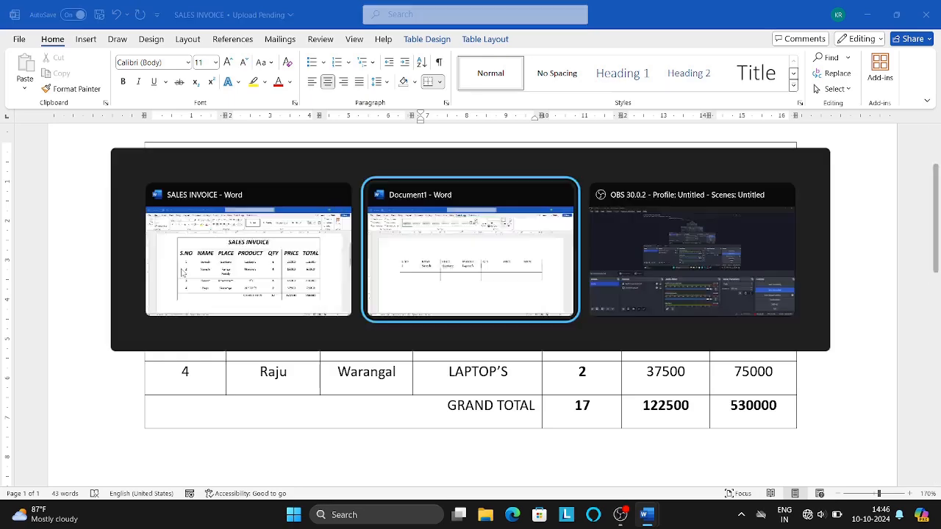
{"action": "key", "text": "Tab"}
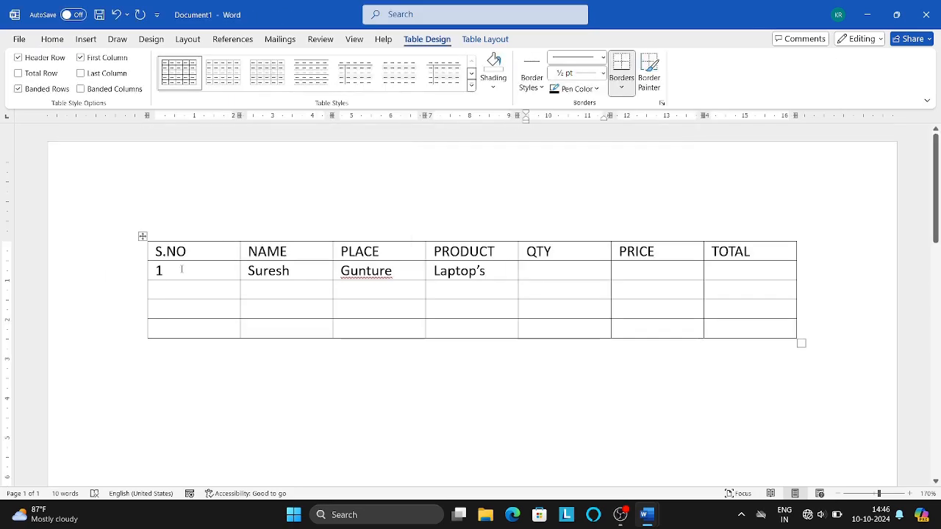
{"action": "type", "text": "5"}
{"action": "key", "text": "Tab"}
{"action": "type", "text": "25000"}
{"action": "key", "text": "Tab"}
{"action": "key", "text": "Tab"}
{"action": "key", "text": "alt+Tab"}
{"action": "key", "text": "alt+Tab"}
{"action": "type", "text": "2"}
{"action": "key", "text": "Tab"}
{"action": "type", "text": "Vam"}
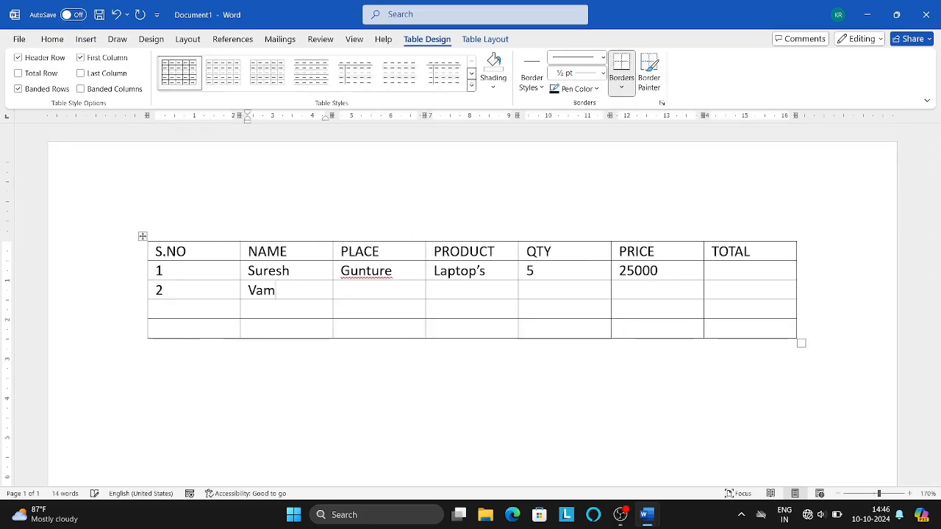
{"action": "type", "text": "shi"}
{"action": "key", "text": "Tab"}
{"action": "type", "text": "Ranga Reddy"}
{"action": "key", "text": "Tab"}
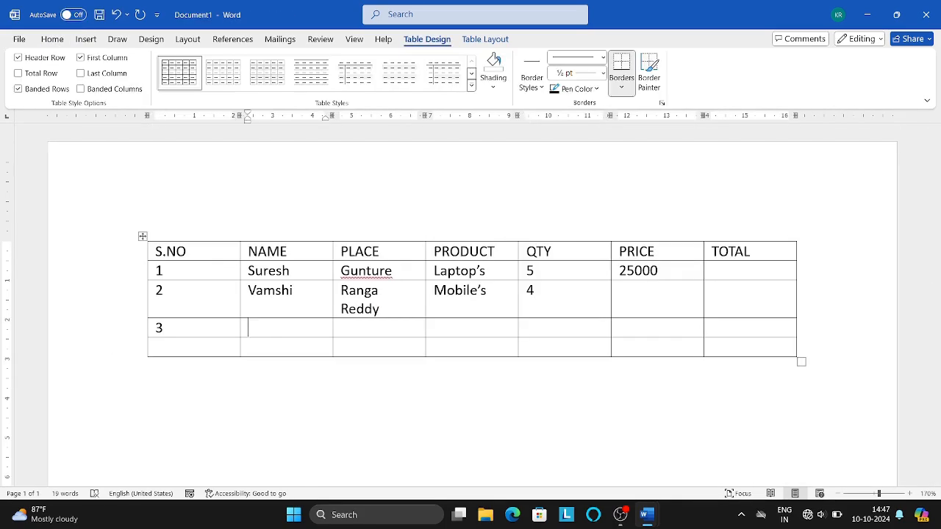
{"action": "type", "text": "Haresh"}
{"action": "key", "text": "Tab"}
{"action": "type", "text": "Khammam"}
{"action": "key", "text": "Tab"}
{"action": "type", "text": "TV'S"}
{"action": "key", "text": "Tab"}
{"action": "type", "text": "6"}
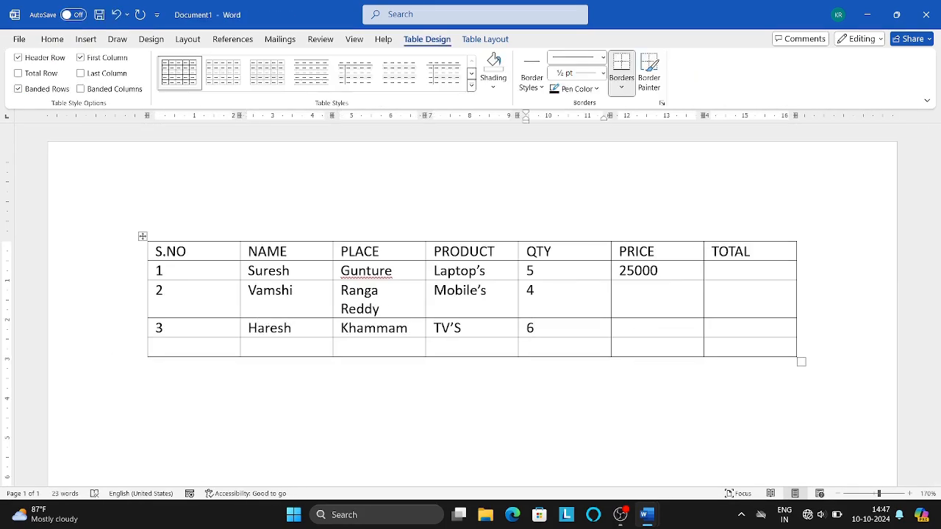
{"action": "type", "text": "4\tRaju\tWara"}
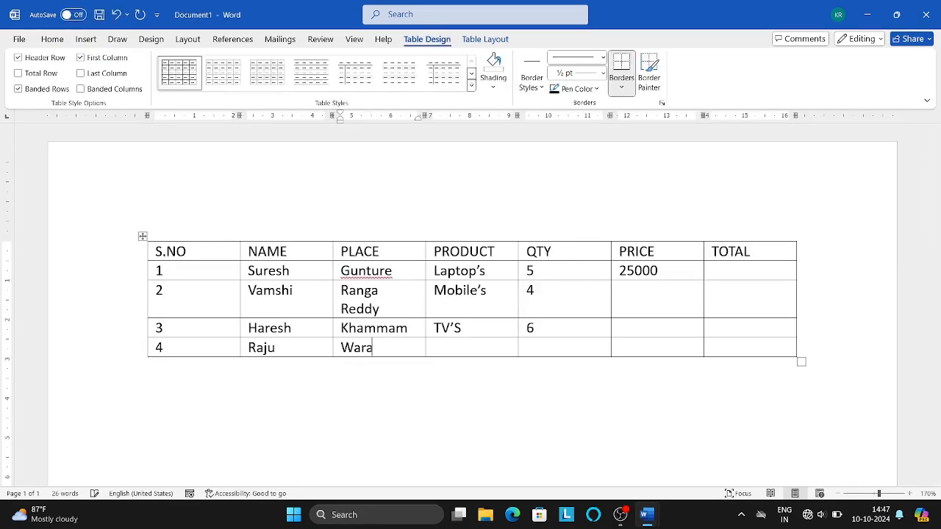
{"action": "type", "text": "ngal\tLaptop's\t2"}
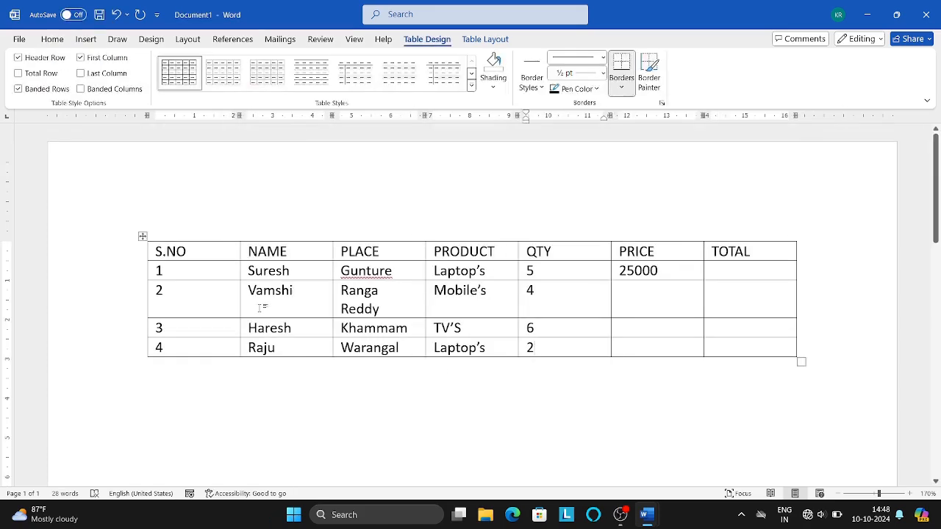
{"action": "left_click", "coordinate": [638, 290]}
{"action": "type", "text": "15000"}
{"action": "key", "text": "Down"}
{"action": "type", "text": "45000"}
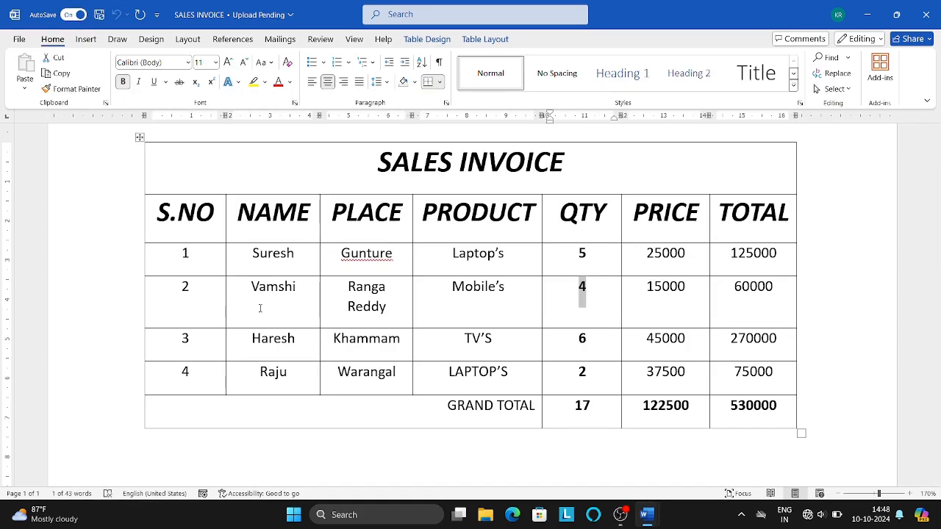
{"action": "key", "text": "Down"}
{"action": "type", "text": "37500"}
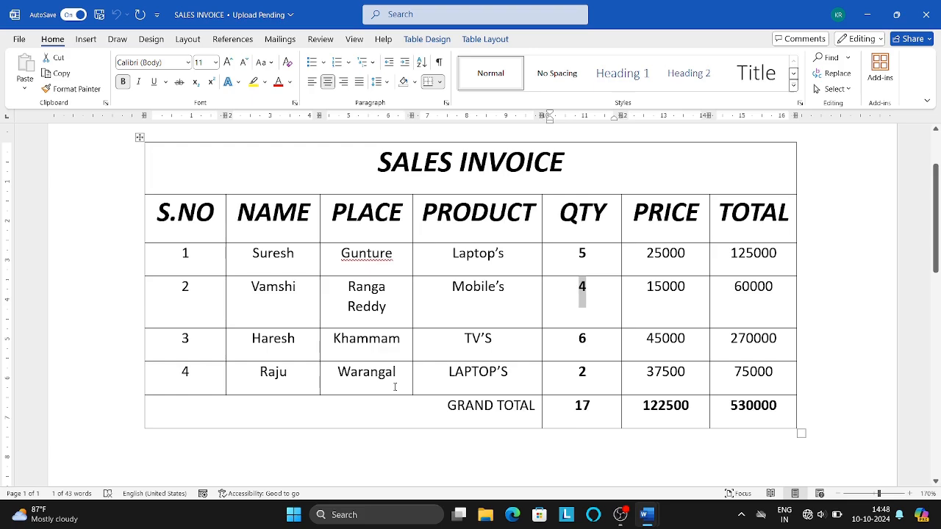
{"action": "left_click", "coordinate": [630, 264]}
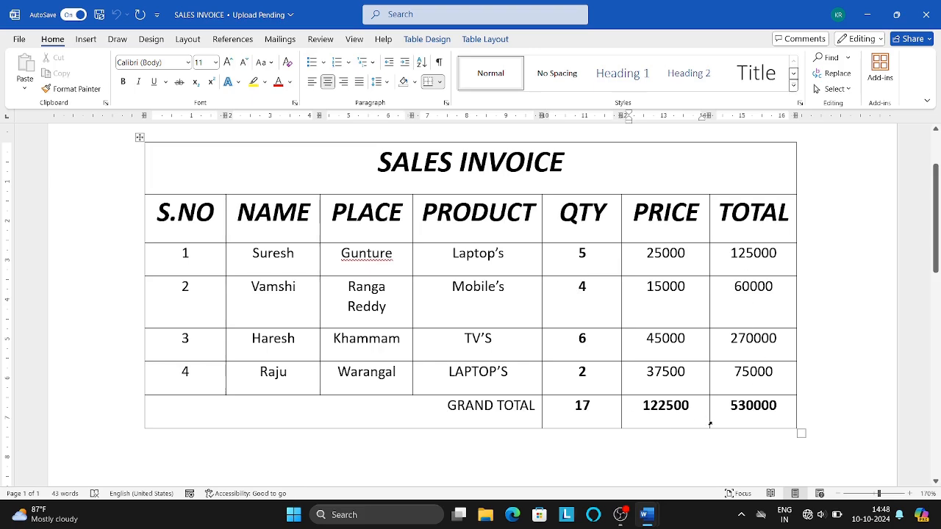
Return to Document1 and place the cursor in row 1's TOTAL cell with Table Layout showing
{"action": "key", "text": "alt+Tab"}
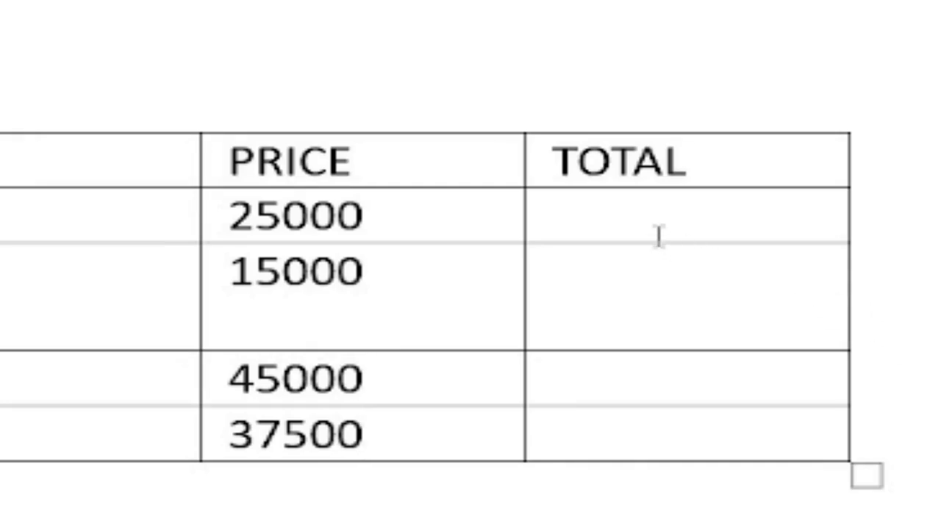
{"action": "left_click", "coordinate": [599, 213]}
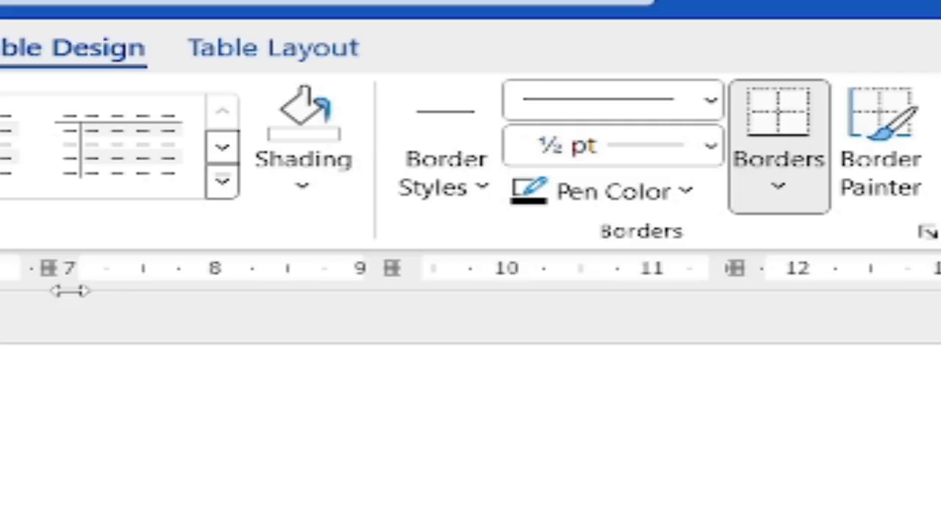
{"action": "left_click", "coordinate": [269, 57]}
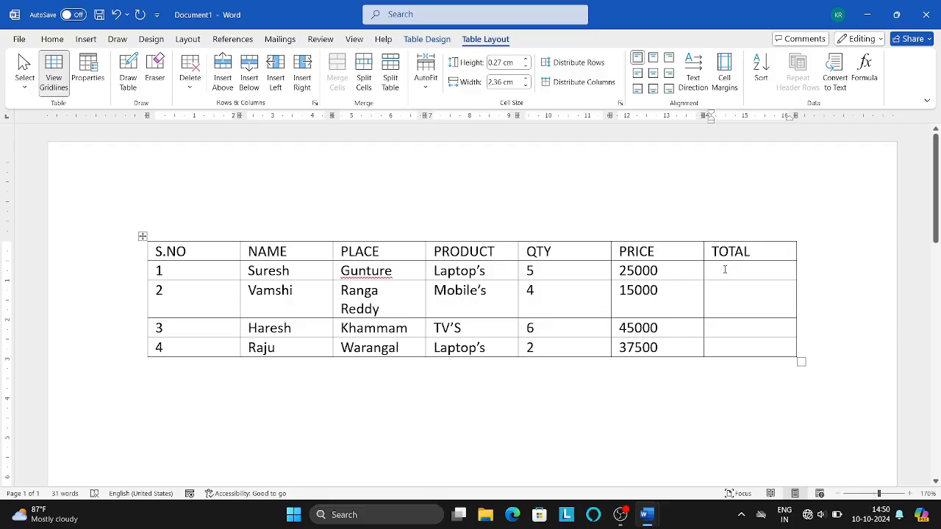
{"action": "left_click", "coordinate": [714, 271]}
Give row 1's TOTAL cell the formula =PRODUCT(left), showing 125000
{"action": "left_click", "coordinate": [863, 67]}
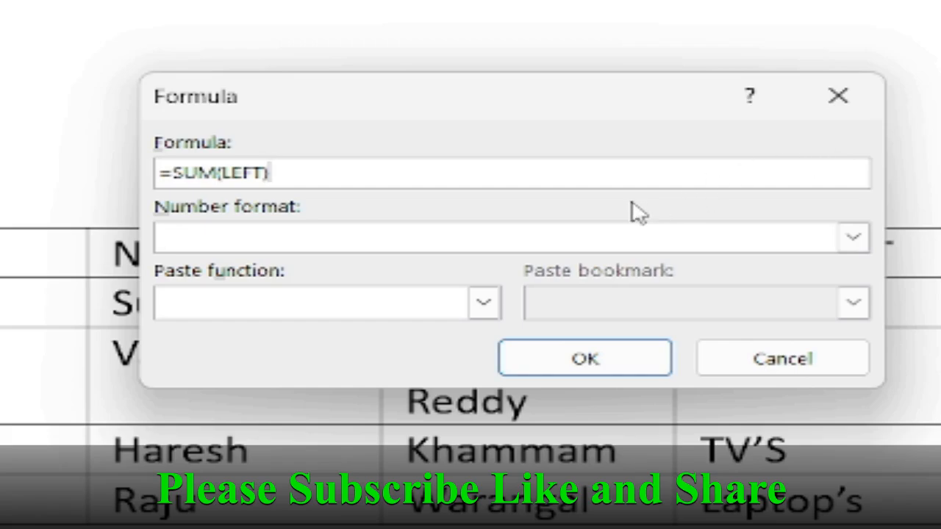
{"action": "key", "text": "BackSpace"}
{"action": "key", "text": "BackSpace"}
{"action": "key", "text": "BackSpace"}
{"action": "key", "text": "BackSpace"}
{"action": "key", "text": "BackSpace"}
{"action": "key", "text": "BackSpace"}
{"action": "key", "text": "BackSpace"}
{"action": "key", "text": "BackSpace"}
{"action": "key", "text": "BackSpace"}
{"action": "key", "text": "BackSpace"}
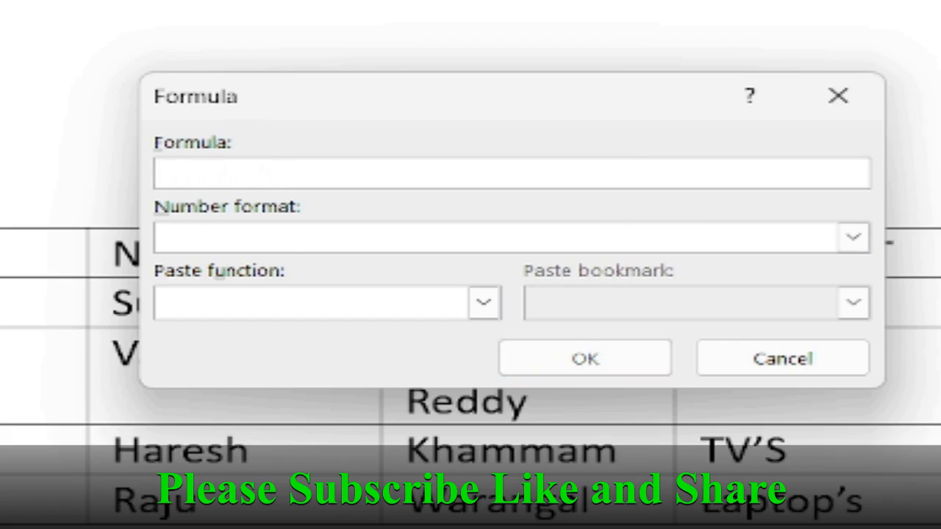
{"action": "left_click", "coordinate": [492, 309]}
{"action": "left_click_drag", "start_coordinate": [498, 370], "coordinate": [475, 419]}
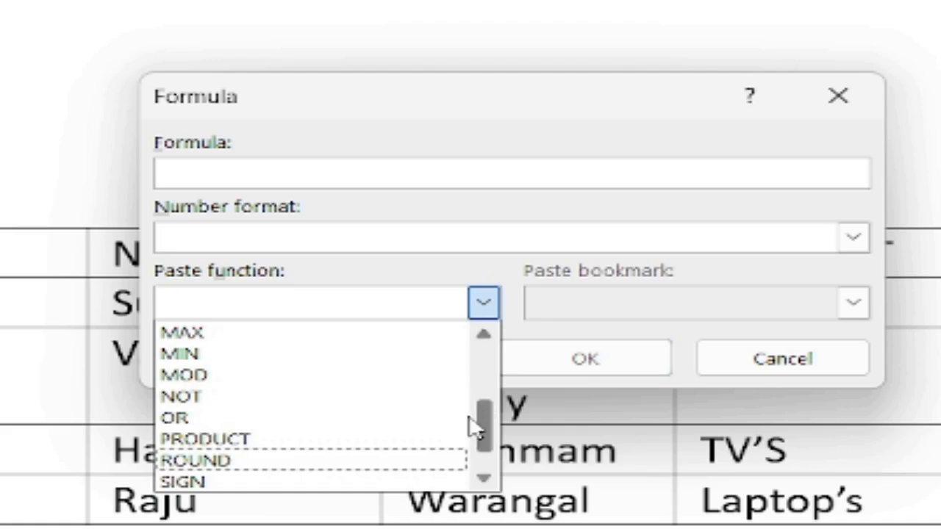
{"action": "left_click", "coordinate": [435, 440]}
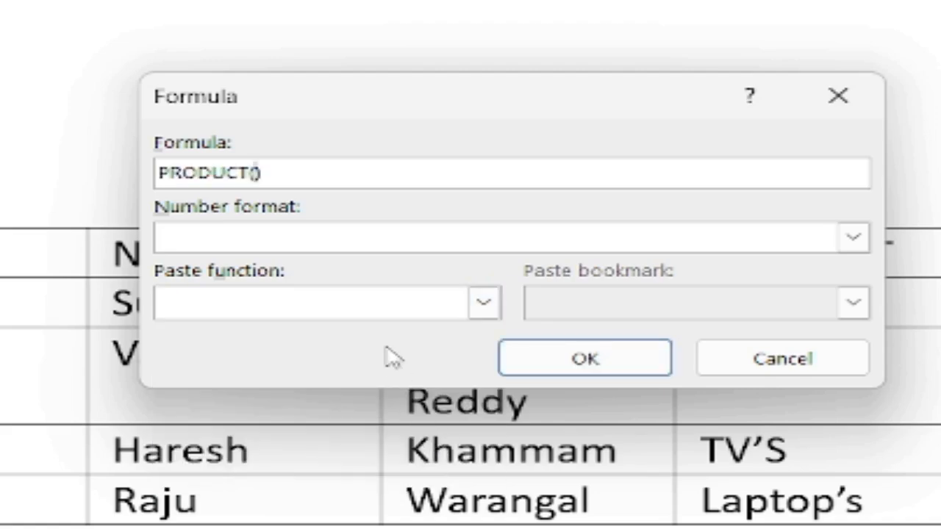
{"action": "type", "text": "left"}
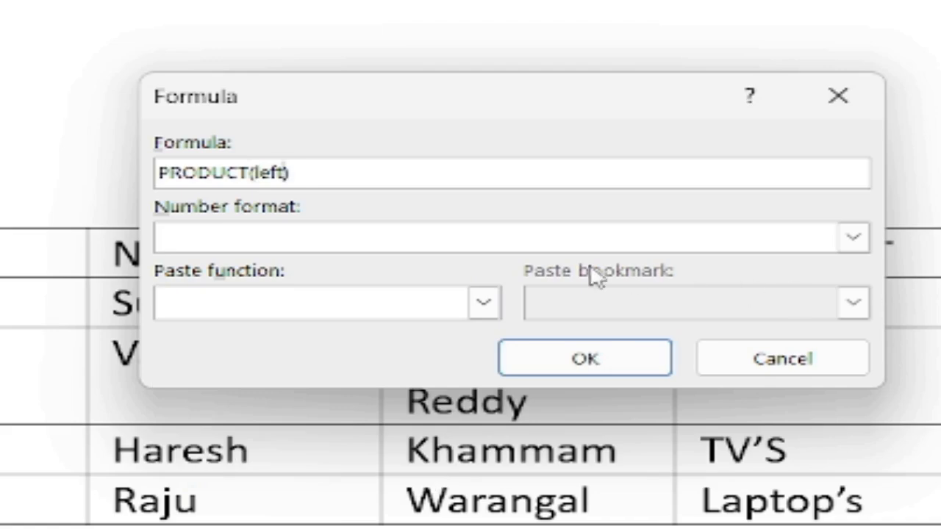
{"action": "key", "text": "Home"}
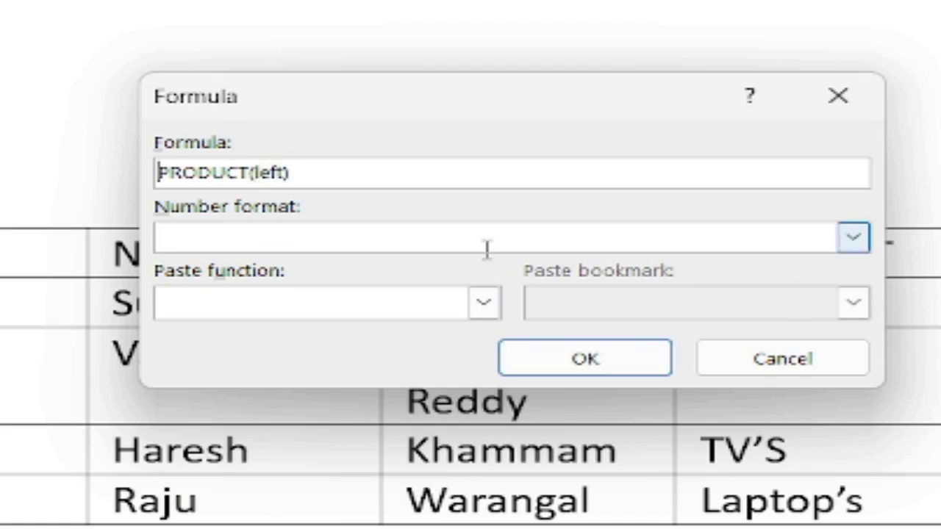
{"action": "type", "text": "="}
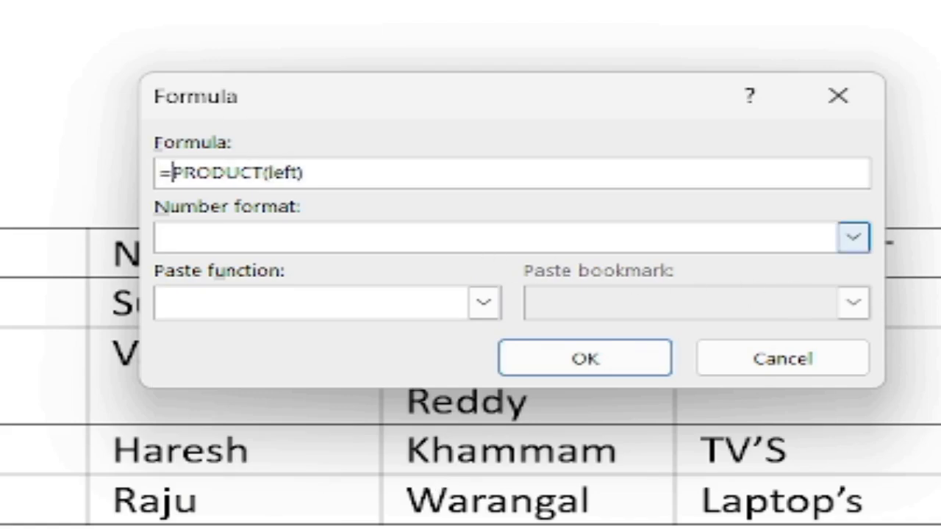
{"action": "left_click", "coordinate": [585, 358]}
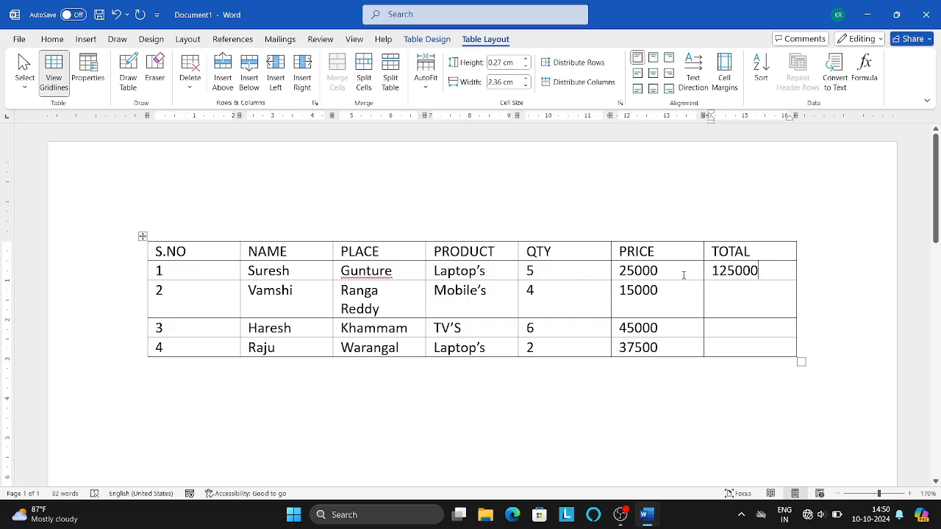
Paste the product formula into rows 2–4 TOTAL cells and update them to 60000, 270000, 75000
{"action": "double_click", "coordinate": [758, 272]}
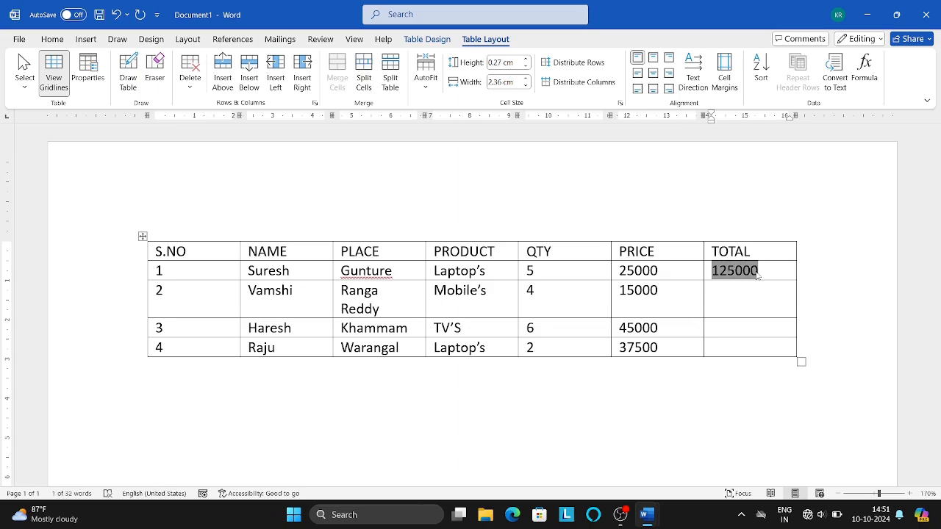
{"action": "key", "text": "Down"}
{"action": "key", "text": "shift+Down"}
{"action": "key", "text": "shift+Down"}
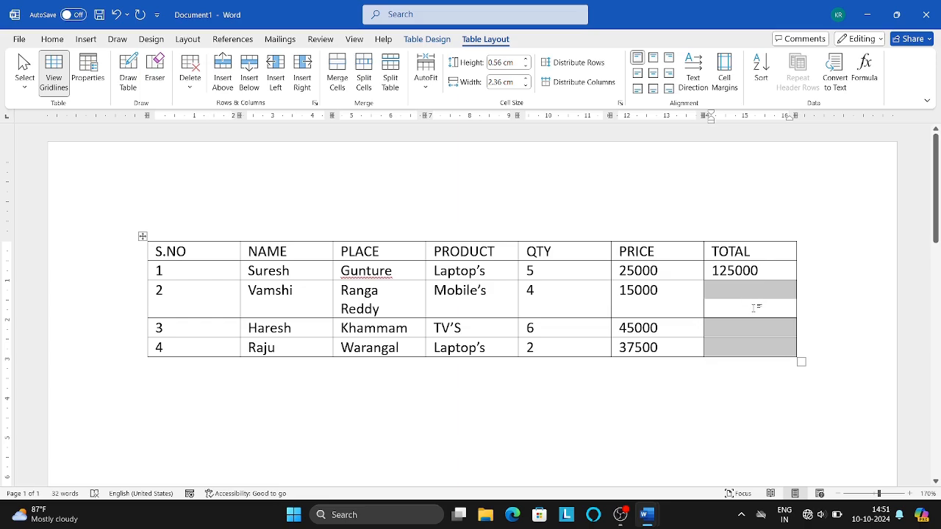
{"action": "key", "text": "ctrl+v"}
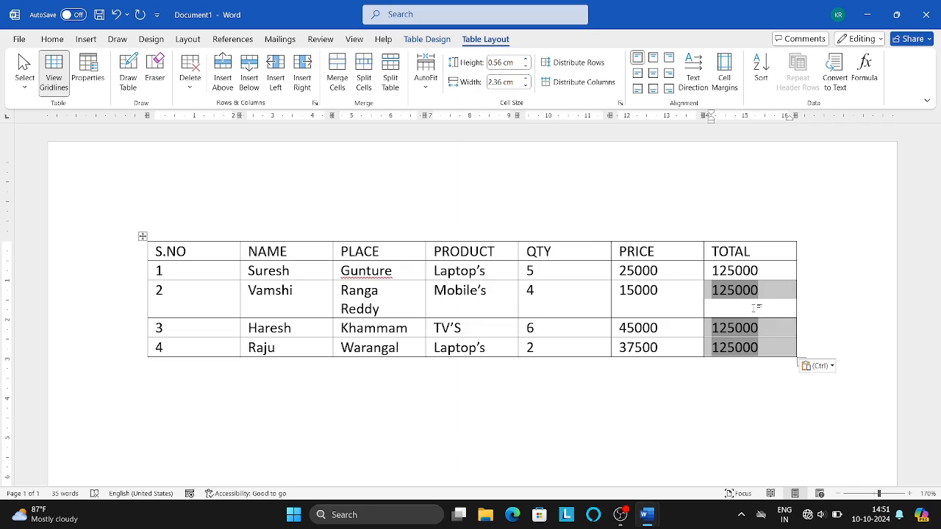
{"action": "key", "text": "F9"}
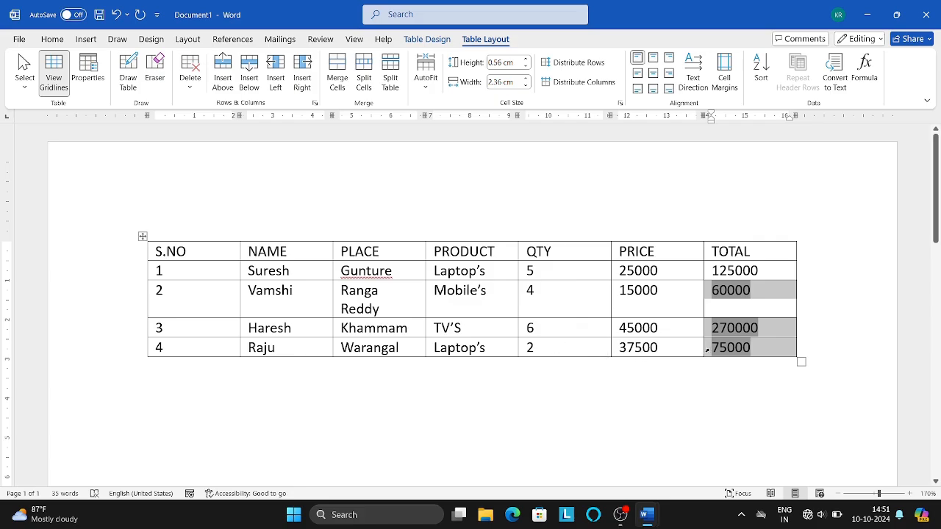
{"action": "double_click", "coordinate": [729, 349]}
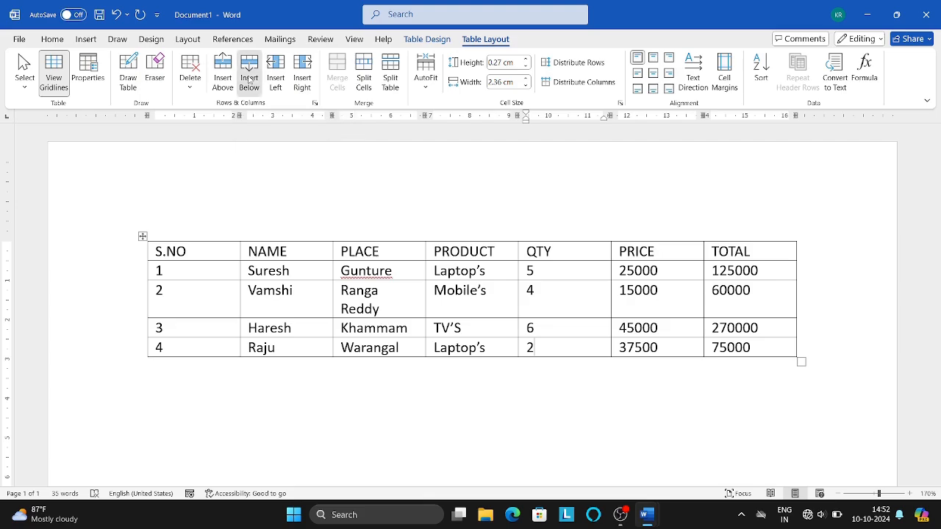
Add a new row below the last item row and merge its first four cells
{"action": "left_click", "coordinate": [249, 79]}
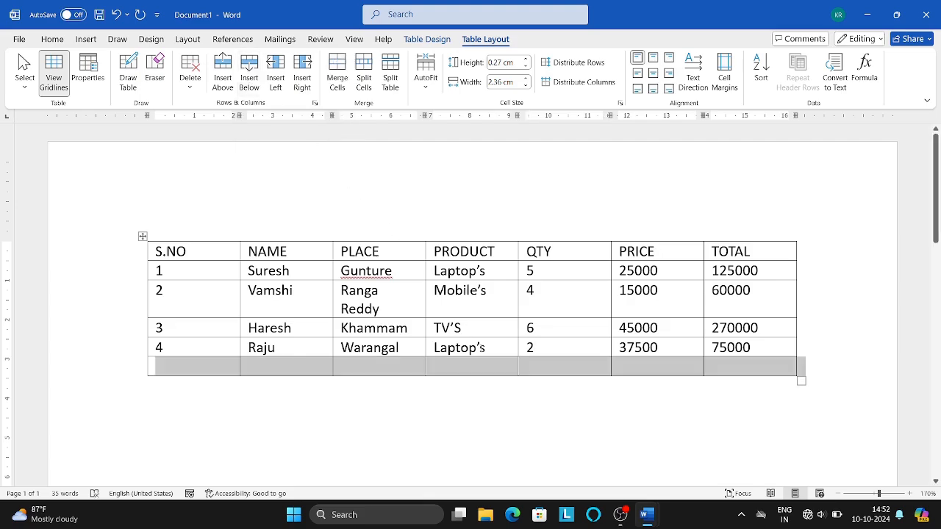
{"action": "left_click", "coordinate": [484, 363]}
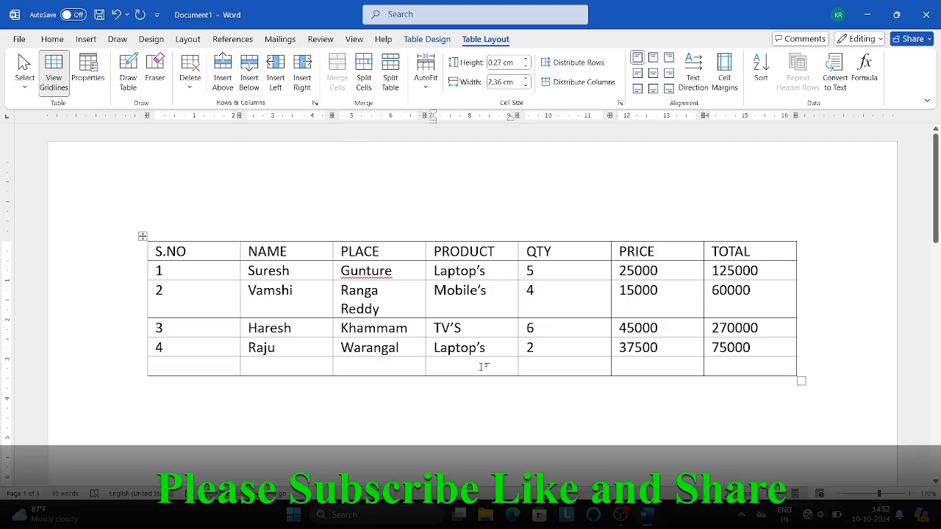
{"action": "key", "text": "shift+Left"}
{"action": "key", "text": "shift+Left"}
{"action": "left_click_drag", "start_coordinate": [239, 365], "coordinate": [225, 367]}
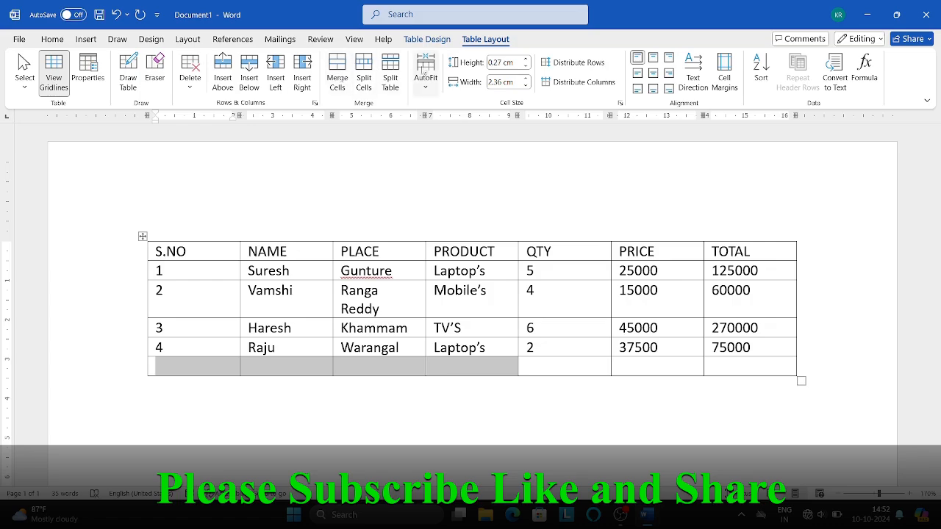
{"action": "left_click", "coordinate": [336, 81]}
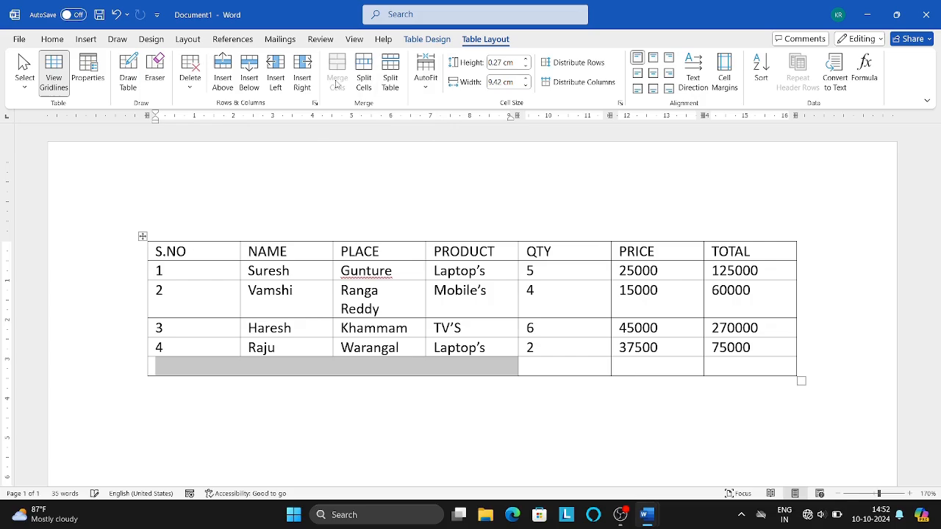
Type GRAND TOTAL in capitals into the merged cell and right-align it
{"action": "left_click", "coordinate": [410, 370]}
{"action": "key", "text": "Caps_Lock"}
{"action": "type", "text": "GR"}
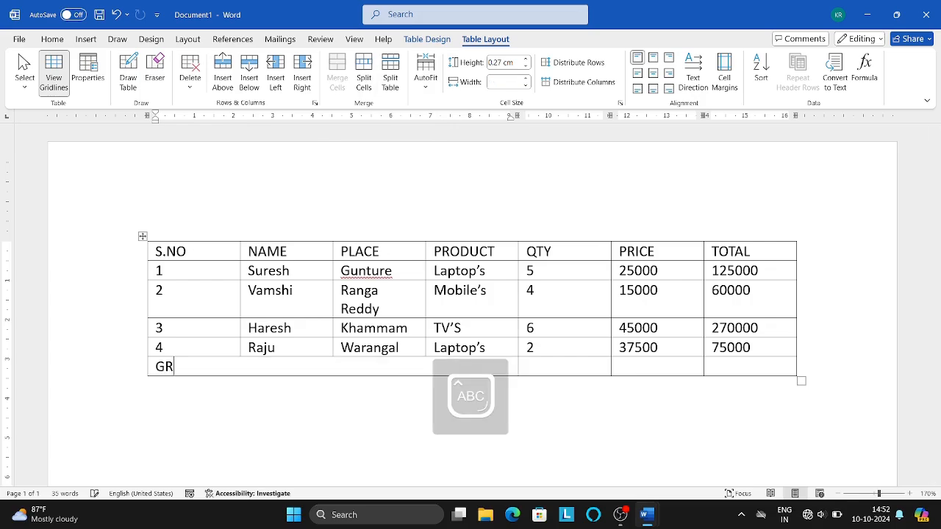
{"action": "type", "text": "AND TOTAL"}
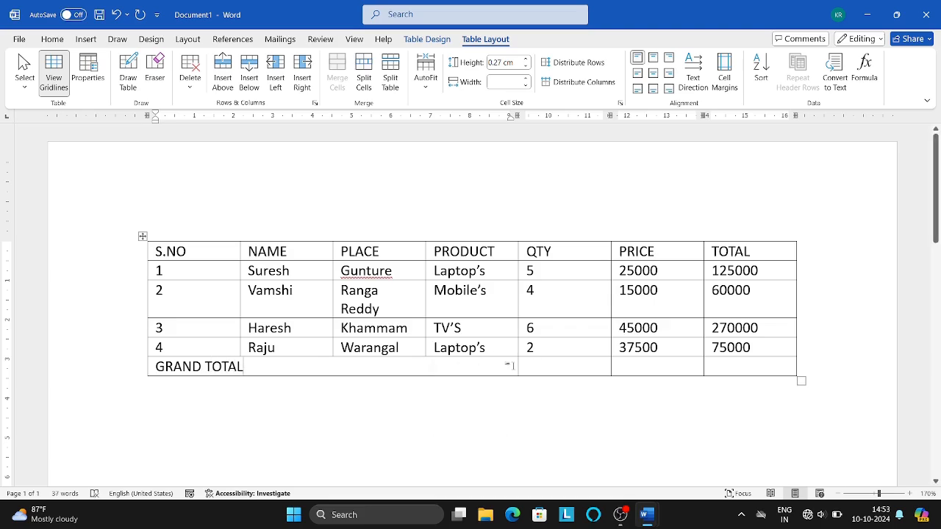
{"action": "key", "text": "shift+Left"}
{"action": "key", "text": "shift+Left"}
{"action": "key", "text": "shift+Left"}
{"action": "key", "text": "shift+Left"}
{"action": "key", "text": "shift+Left"}
{"action": "key", "text": "shift+Left"}
{"action": "key", "text": "shift+Left"}
{"action": "key", "text": "shift+Left"}
{"action": "key", "text": "shift+Left"}
{"action": "key", "text": "shift+Left"}
{"action": "key", "text": "shift+Left"}
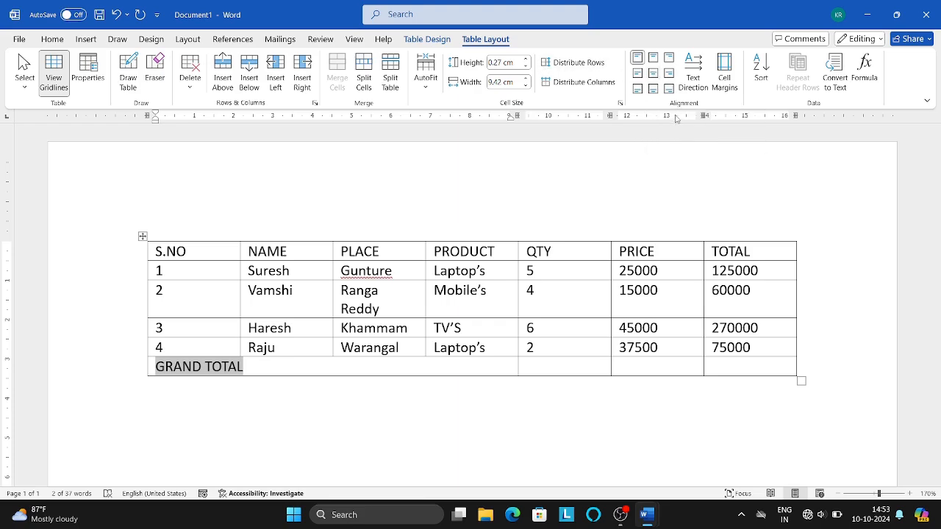
{"action": "left_click", "coordinate": [654, 73]}
{"action": "left_click", "coordinate": [669, 74]}
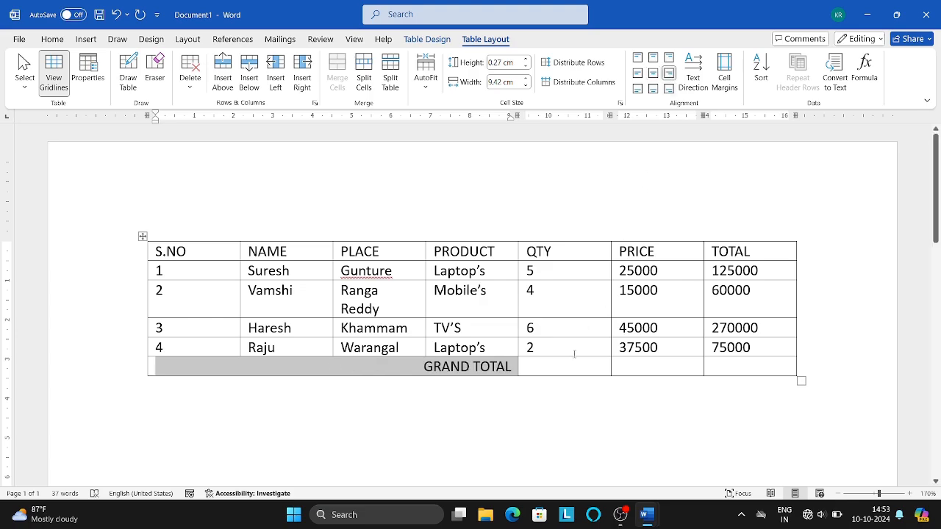
{"action": "left_click", "coordinate": [564, 364]}
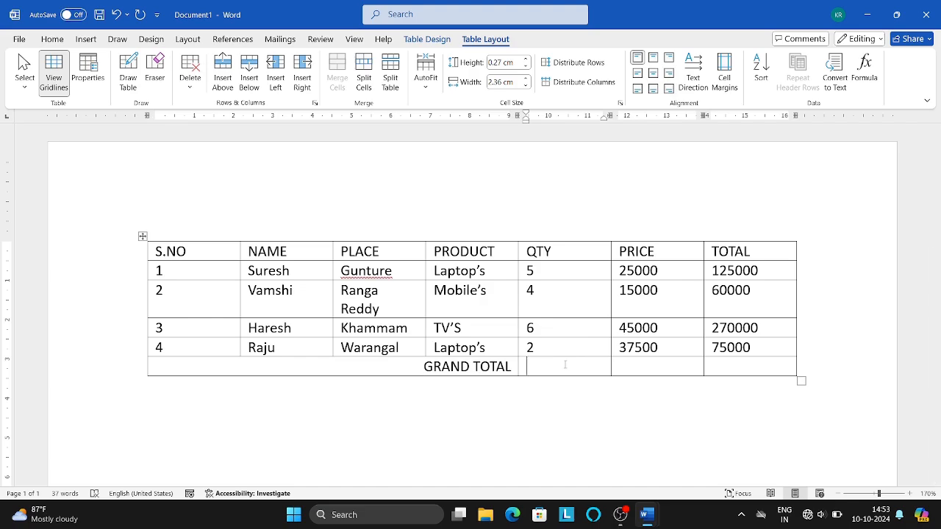
Add =SUM(ABOVE) under QTY, PRICE and TOTAL, giving 17, 122500 and 530000
{"action": "left_click", "coordinate": [865, 74]}
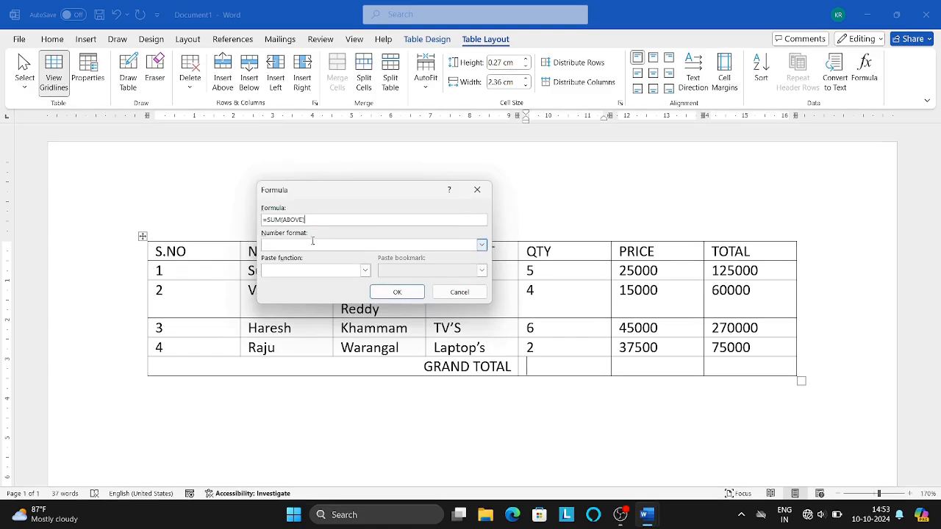
{"action": "left_click", "coordinate": [396, 293]}
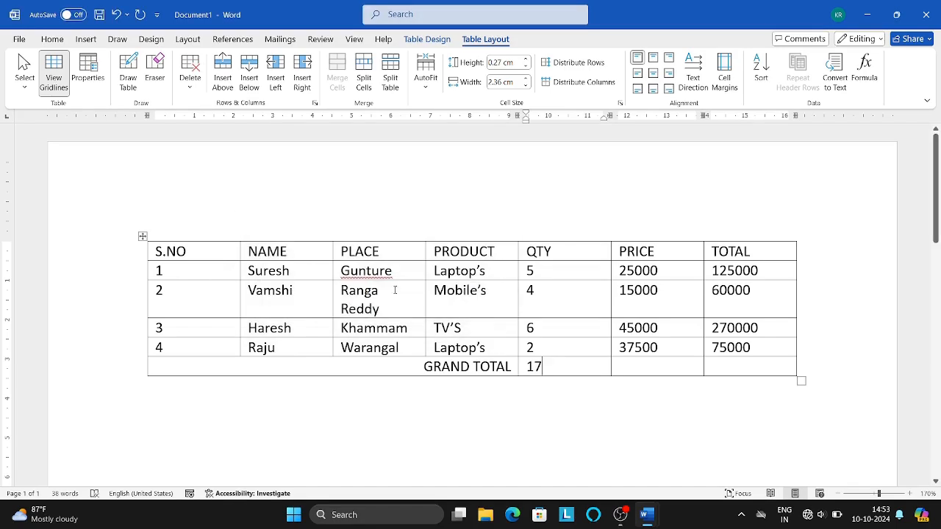
{"action": "key", "text": "Tab"}
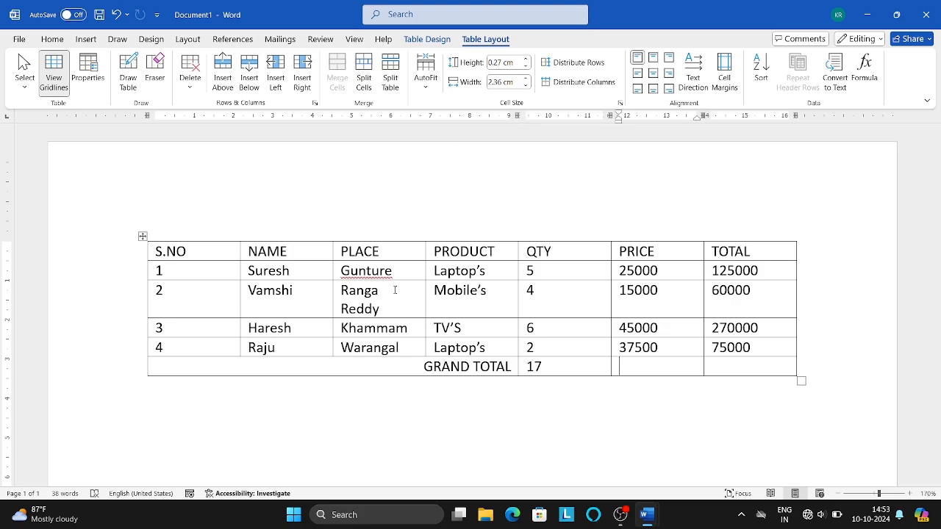
{"action": "key", "text": "shift+Right"}
{"action": "key", "text": "shift+Right"}
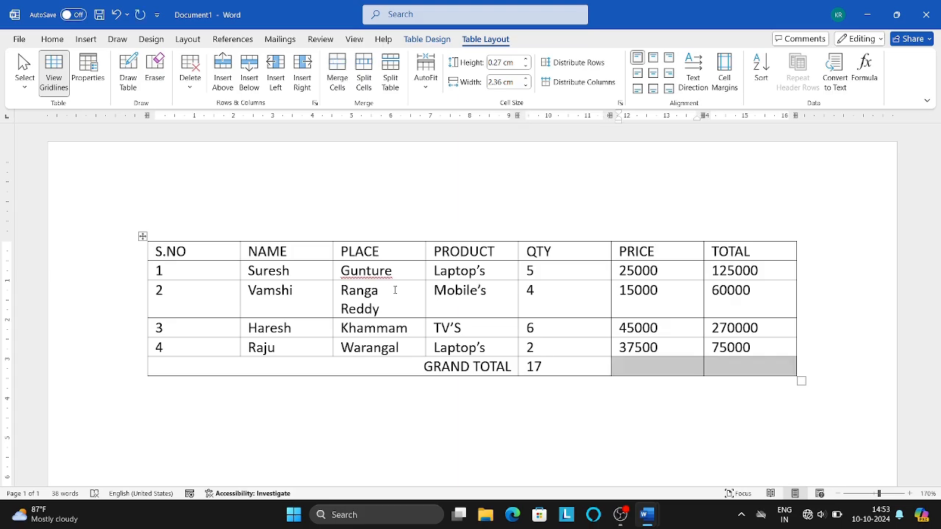
{"action": "type", "text": "17\t17"}
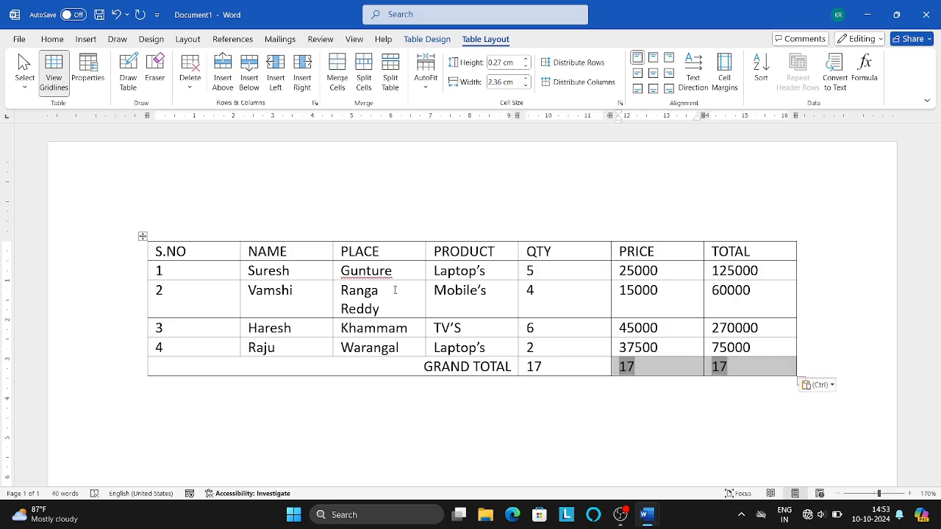
{"action": "key", "text": "F9"}
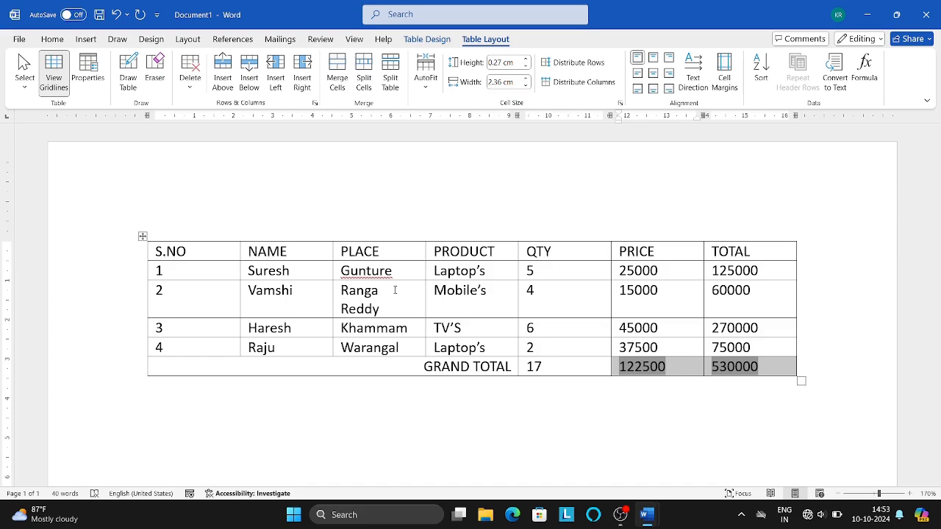
{"action": "left_click", "coordinate": [558, 374]}
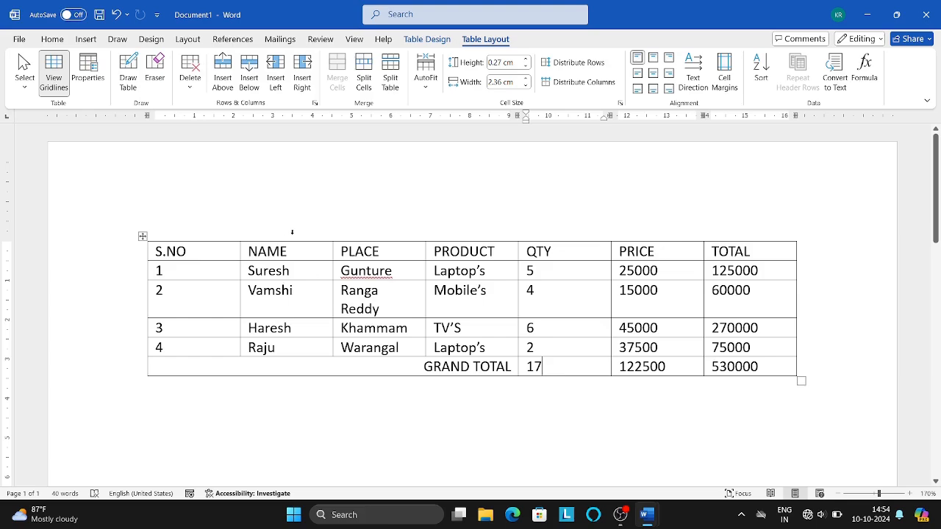
Insert a merged row above the header reading SALES INVOICE, centred
{"action": "left_click", "coordinate": [384, 251]}
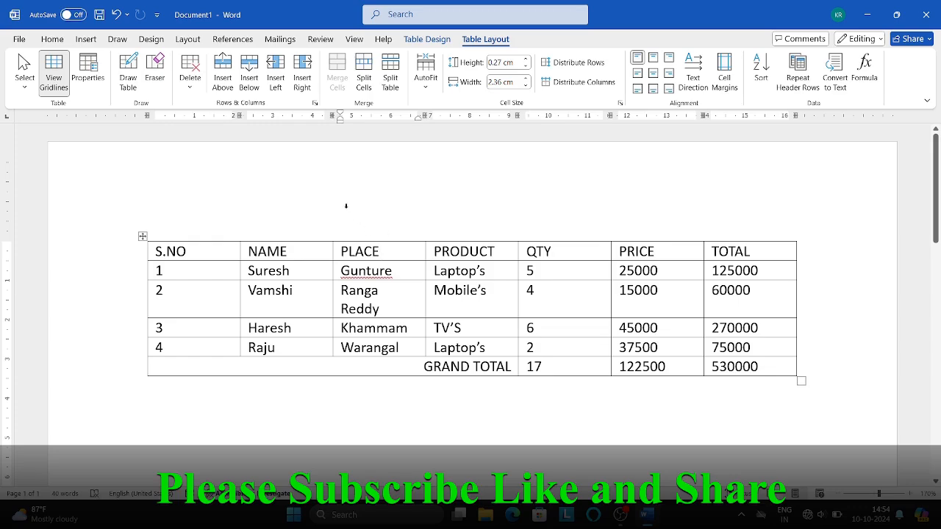
{"action": "left_click", "coordinate": [223, 80]}
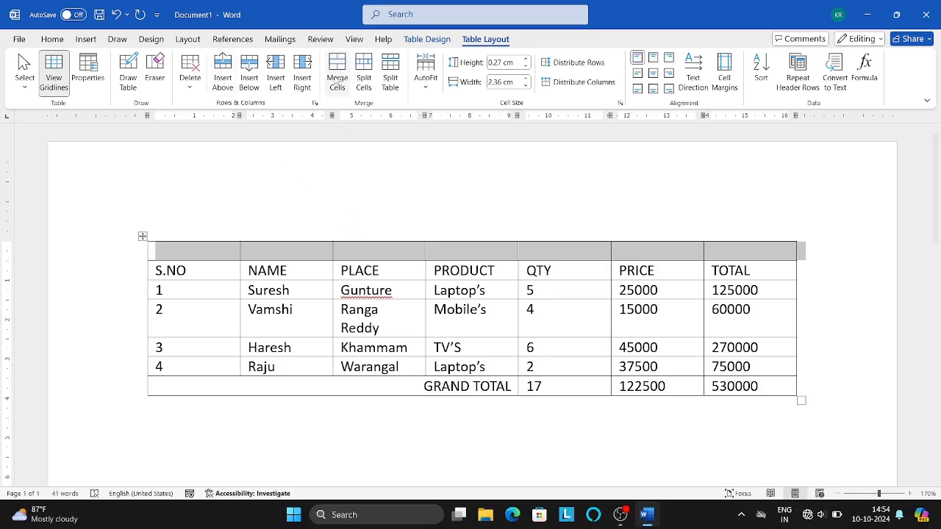
{"action": "left_click", "coordinate": [336, 75]}
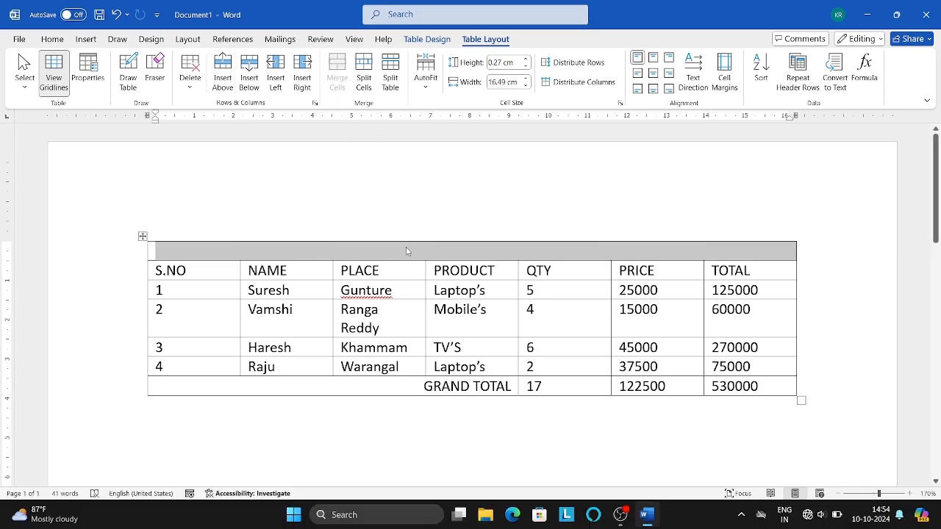
{"action": "type", "text": "SALES INVOICE"}
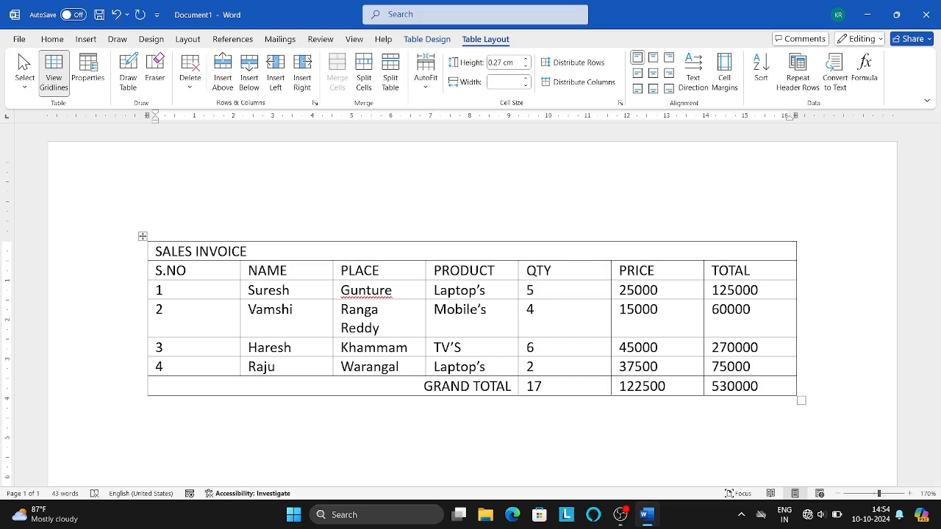
{"action": "key", "text": "shift+Left"}
{"action": "key", "text": "shift+Left"}
{"action": "key", "text": "shift+Left"}
{"action": "key", "text": "shift+Left"}
{"action": "key", "text": "shift+Left"}
{"action": "key", "text": "shift+Left"}
{"action": "key", "text": "shift+Left"}
{"action": "key", "text": "shift+Left"}
{"action": "key", "text": "shift+Left"}
{"action": "key", "text": "shift+Left"}
{"action": "key", "text": "shift+Left"}
{"action": "key", "text": "shift+Left"}
{"action": "key", "text": "shift+Left"}
{"action": "key", "text": "shift+Left"}
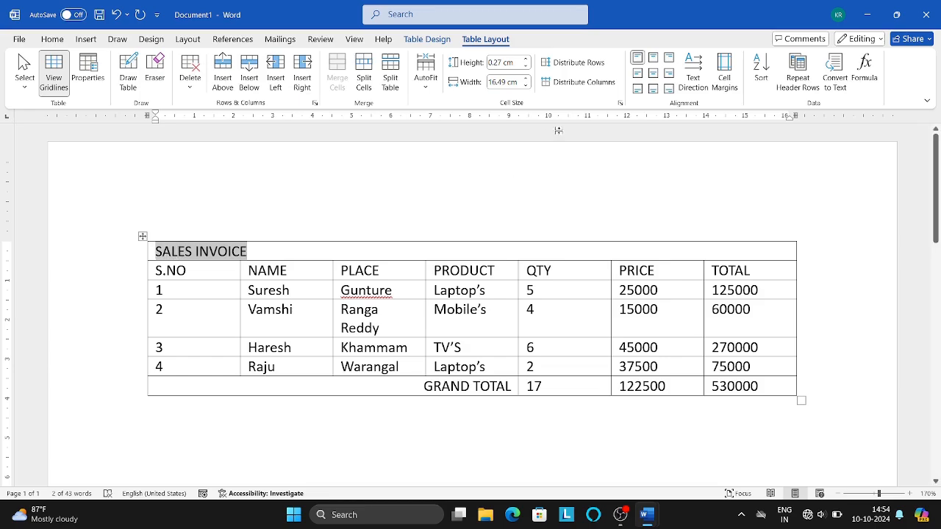
{"action": "left_click", "coordinate": [652, 74]}
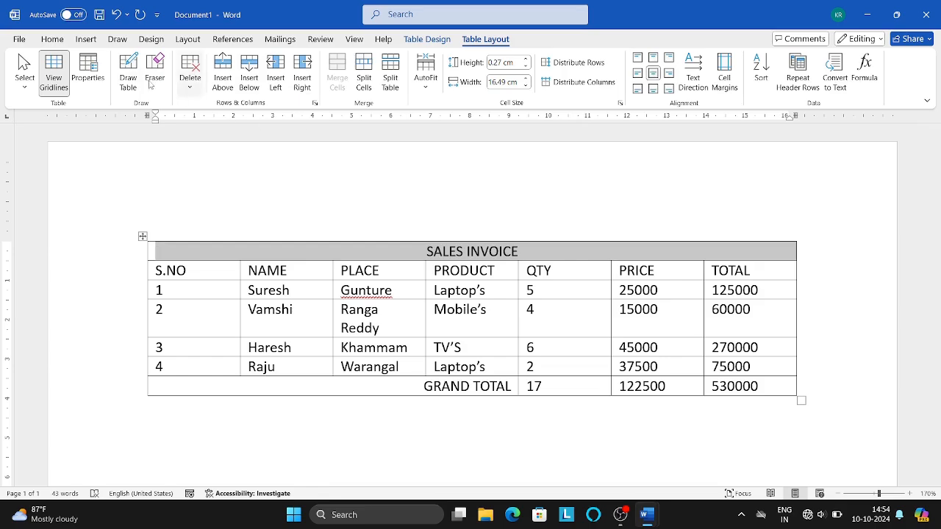
Make the SALES INVOICE title bold italic with a larger font
{"action": "left_click", "coordinate": [46, 41]}
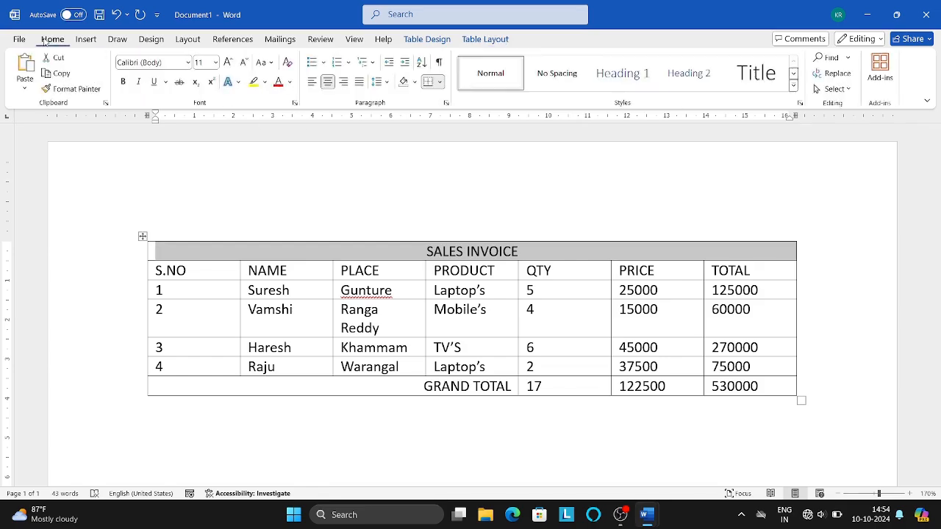
{"action": "left_click", "coordinate": [123, 81]}
{"action": "left_click", "coordinate": [138, 81]}
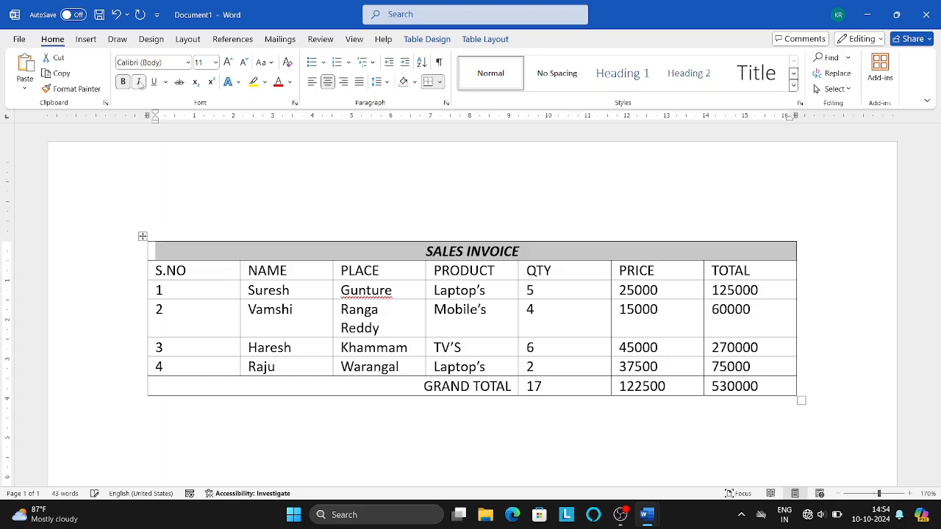
{"action": "left_click", "coordinate": [229, 64]}
{"action": "double_click", "coordinate": [149, 286]}
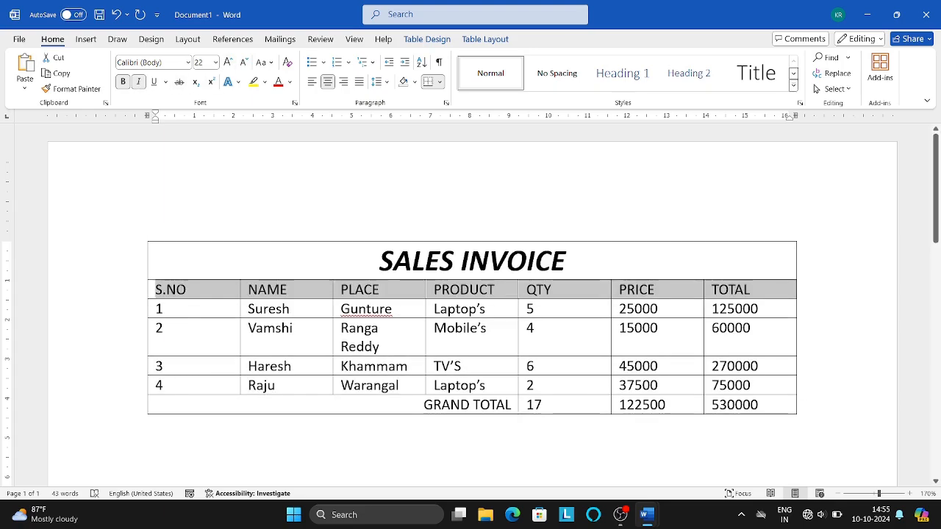
Make the column headings bold italic at size 18
{"action": "left_click", "coordinate": [123, 81]}
{"action": "left_click", "coordinate": [138, 81]}
{"action": "left_click", "coordinate": [228, 61]}
{"action": "left_click", "coordinate": [228, 62]}
{"action": "left_click", "coordinate": [228, 63]}
{"action": "left_click", "coordinate": [229, 62]}
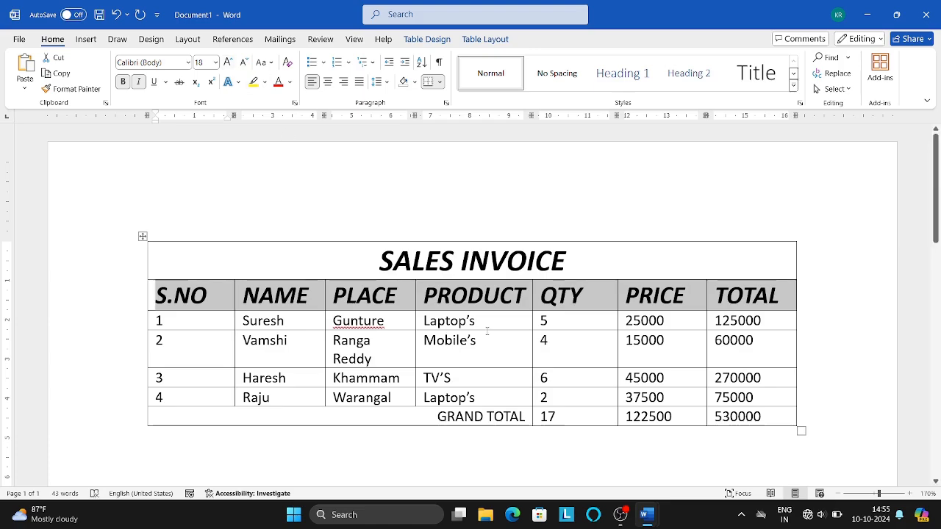
Make the grand-total figures 17, 122500 and 530000 bold italic
{"action": "left_click_drag", "start_coordinate": [536, 417], "coordinate": [755, 416]}
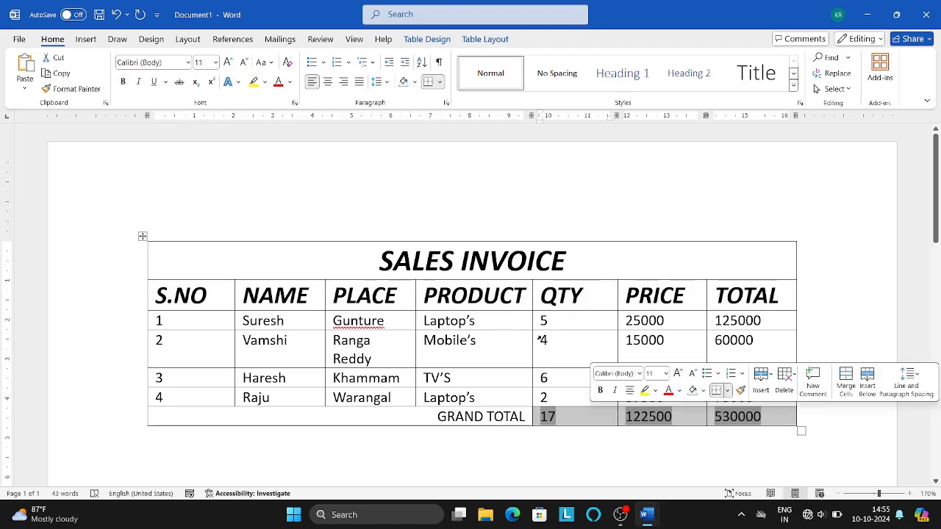
{"action": "left_click", "coordinate": [599, 391]}
{"action": "left_click", "coordinate": [615, 390]}
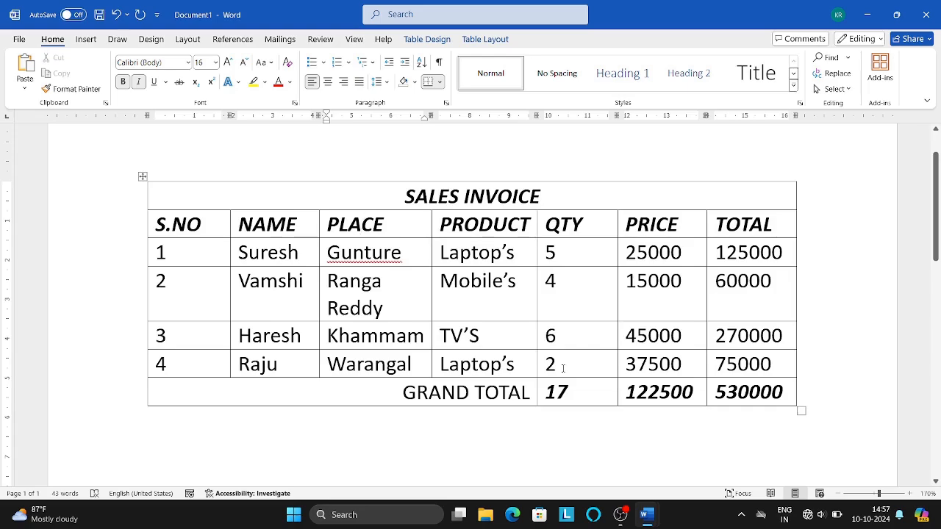
Switch between the SALES INVOICE and Document1 Word windows with Alt+Tab
{"action": "key", "text": "alt+Tab"}
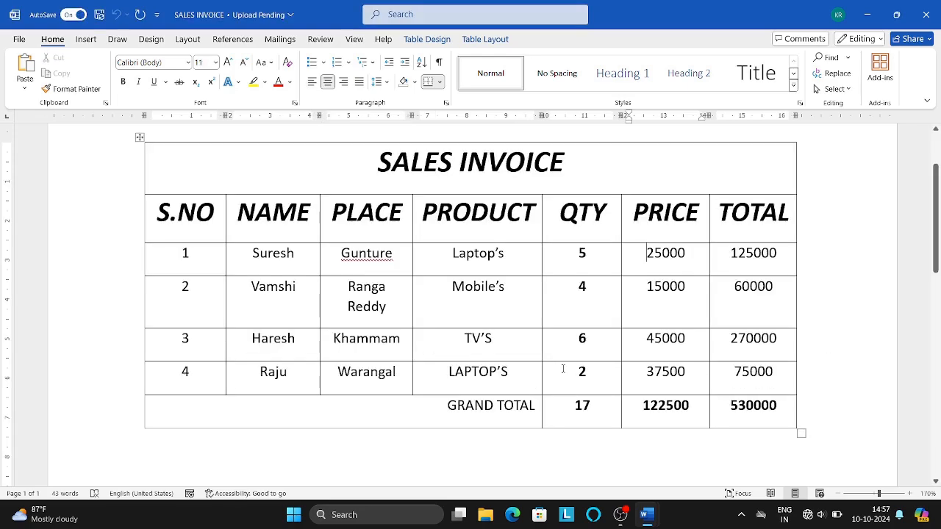
{"action": "key", "text": "alt+Tab"}
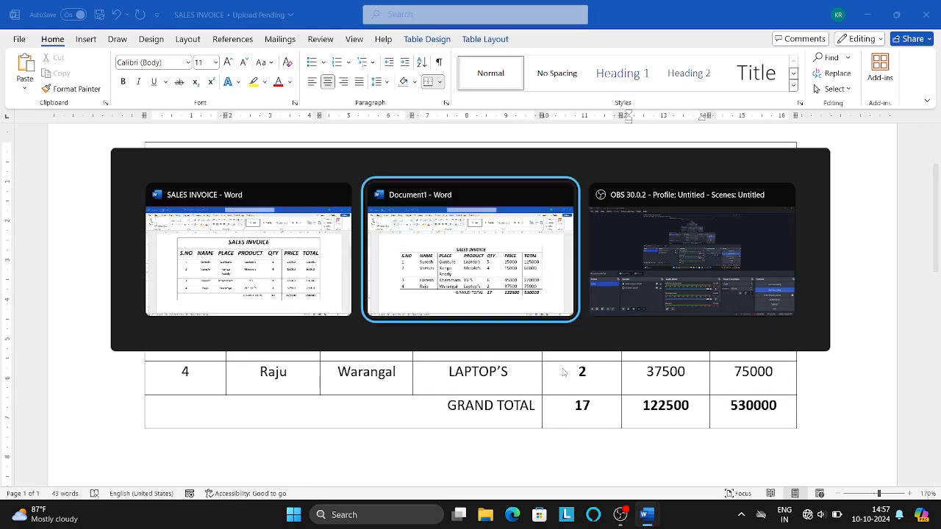